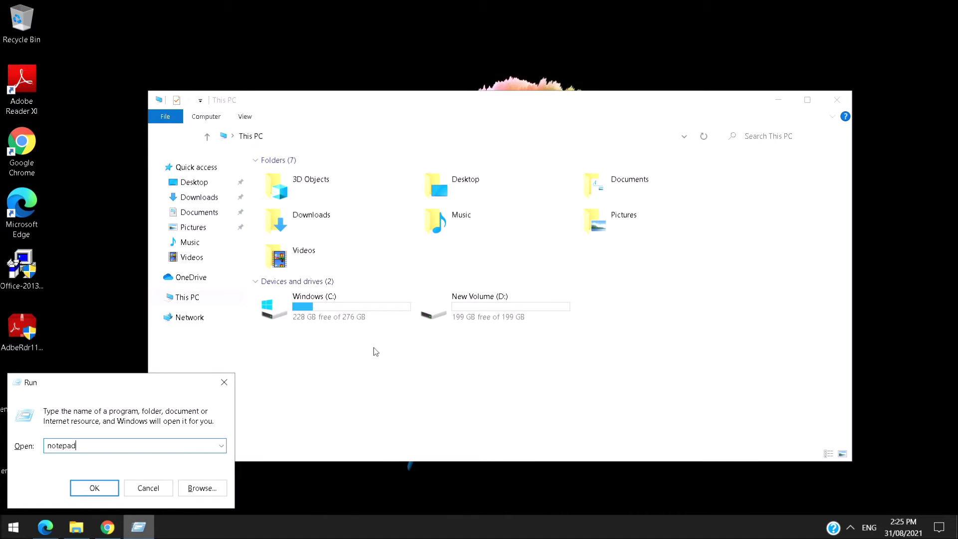
Open Notepad and write "SQL 2019 developer edition installation ...." and, two lines below, "download the iso using the dev essential progtram...".
key("Return")
type("SQL 2019 de")
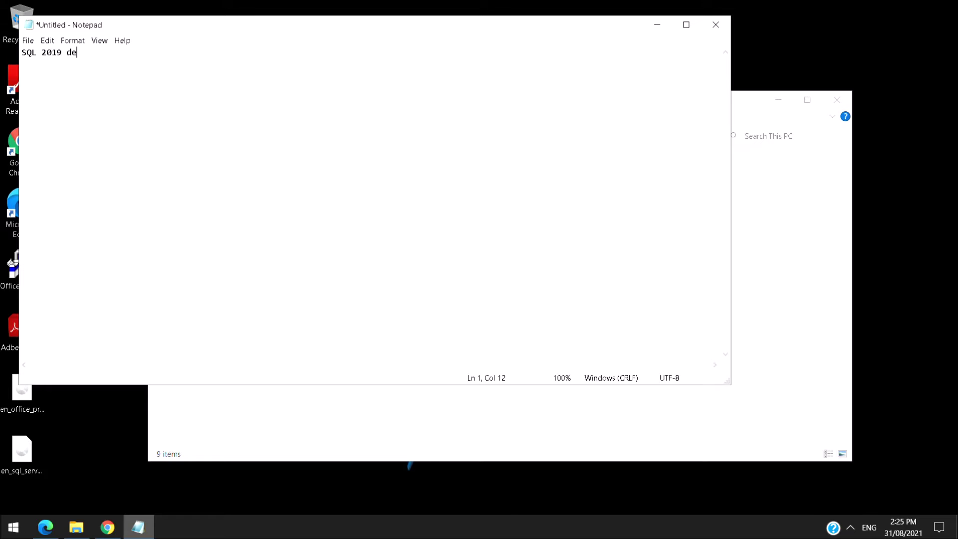
type("veloper edition installation ....")
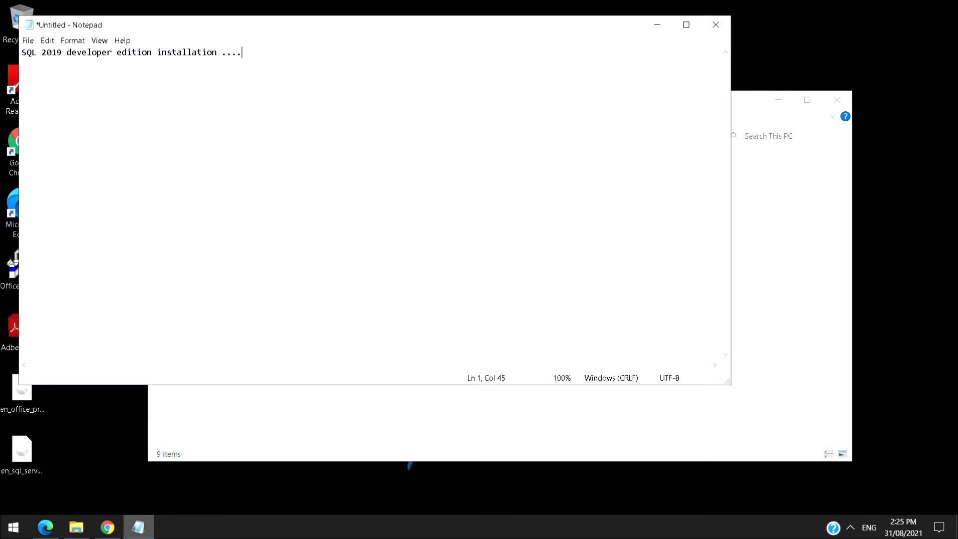
type("wnload the iso usi")
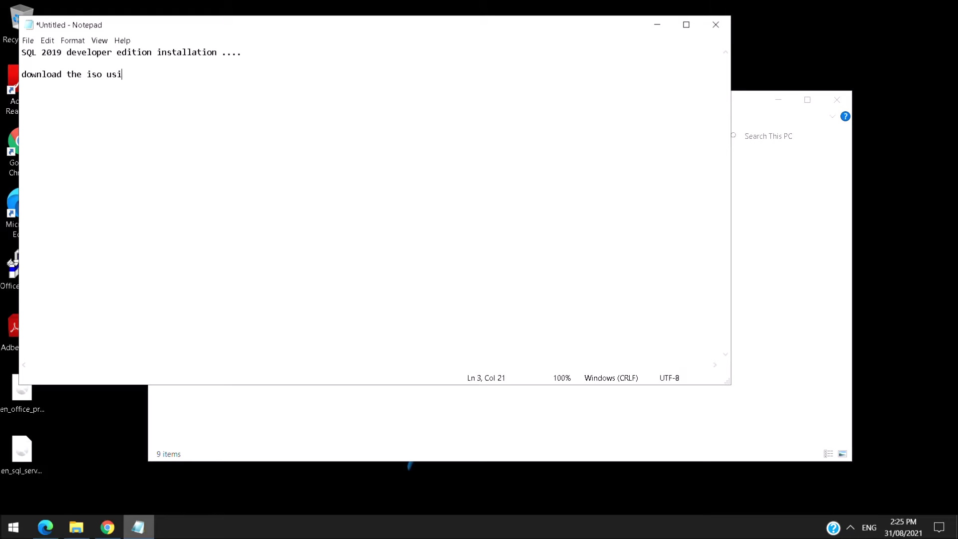
type("ng the dev essential ")
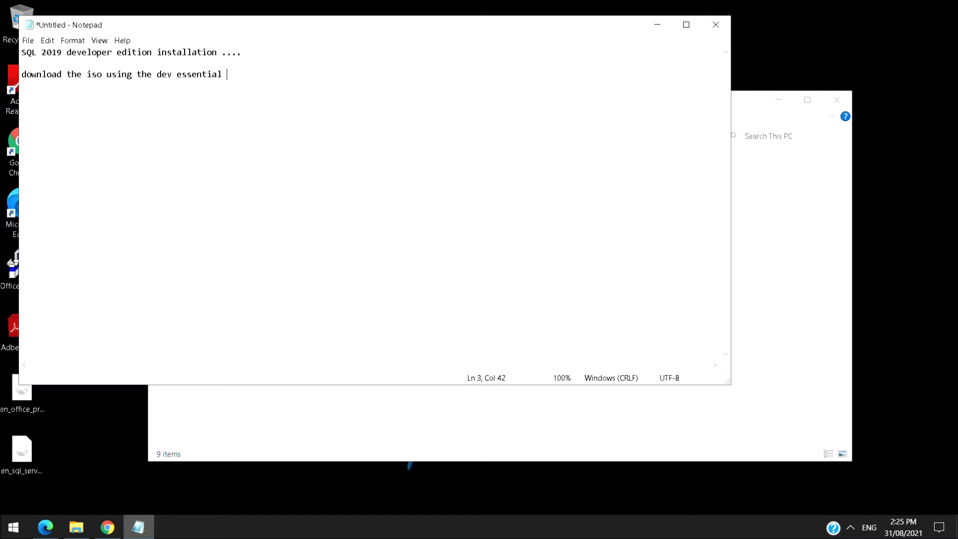
type("progtram...")
Minimize the Notepad and This PC windows and select the SQL Server 2019 Developer ISO file on the desktop.
left_click(658, 26)
left_click(779, 100)
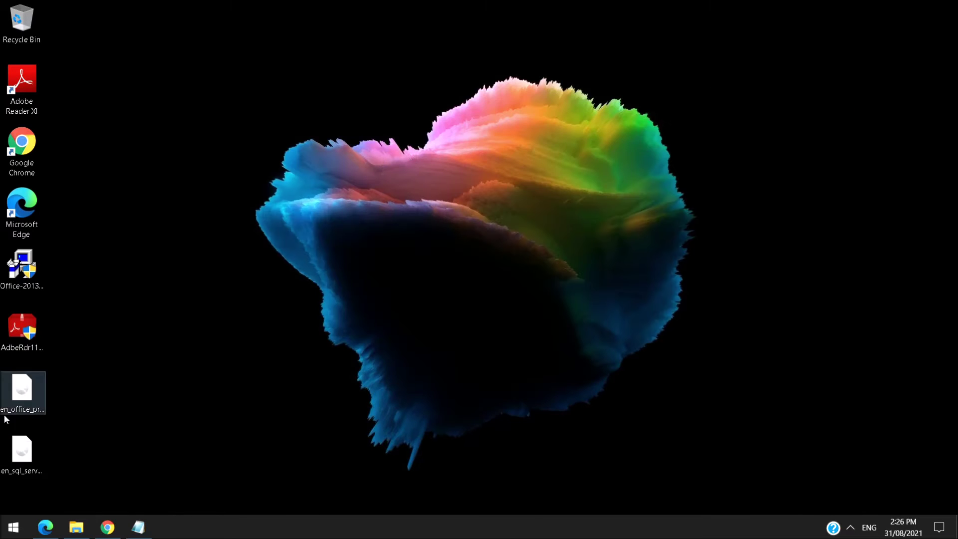
left_click(32, 465)
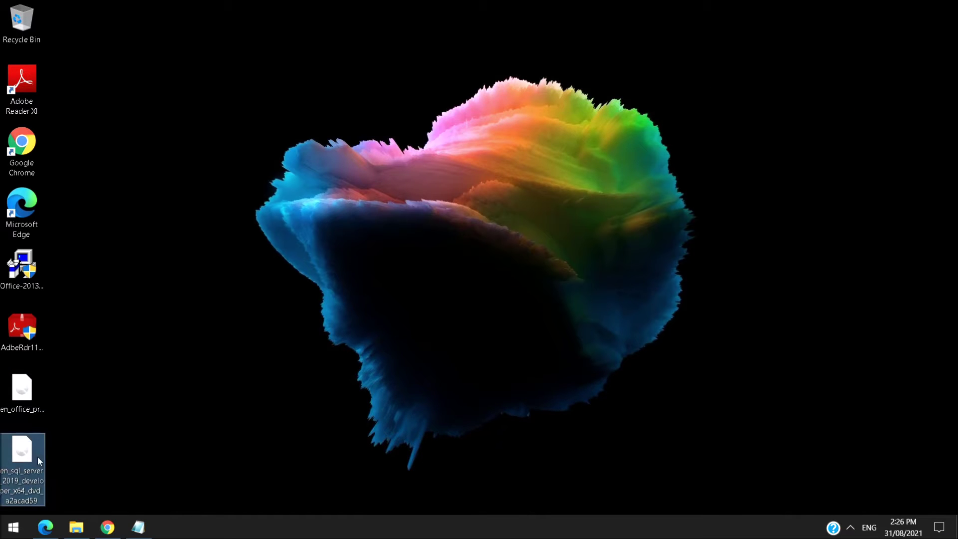
Check the computer's Windows edition and hardware in the This PC system properties, and close both windows.
left_click(79, 532)
right_click(532, 375)
left_click(572, 495)
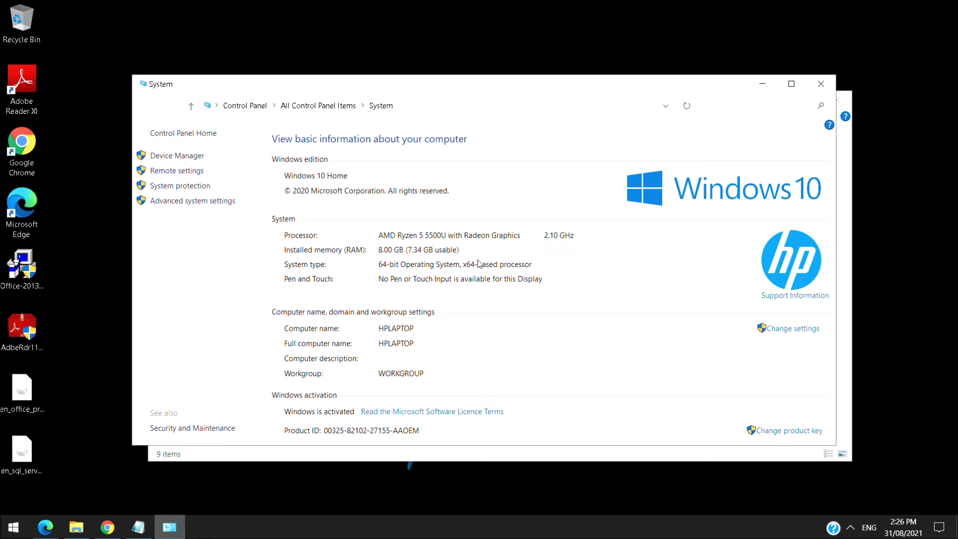
left_click(820, 84)
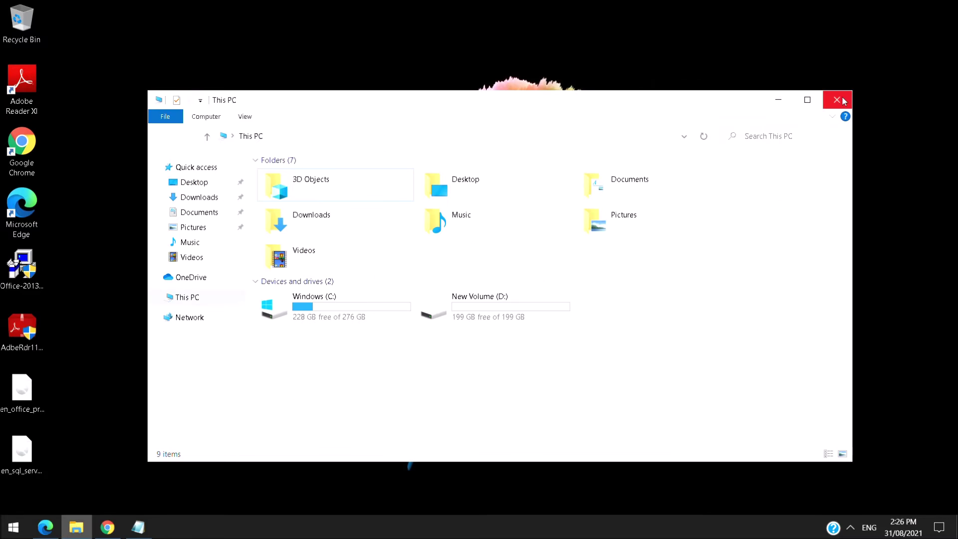
left_click(837, 99)
Mount the en_sql_server_2019_developer_x64_dvd ISO and open its DVD drive (E:) from This PC.
right_click(27, 444)
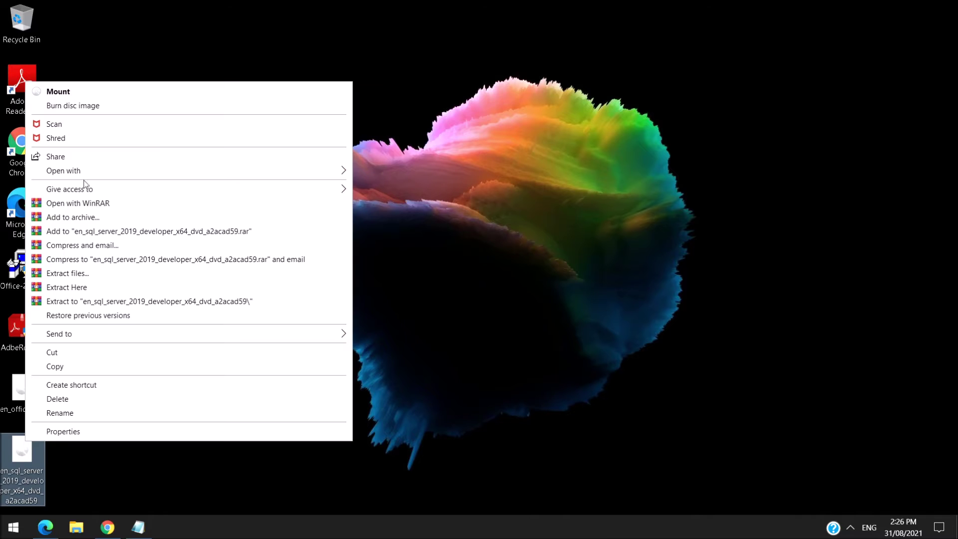
left_click(116, 93)
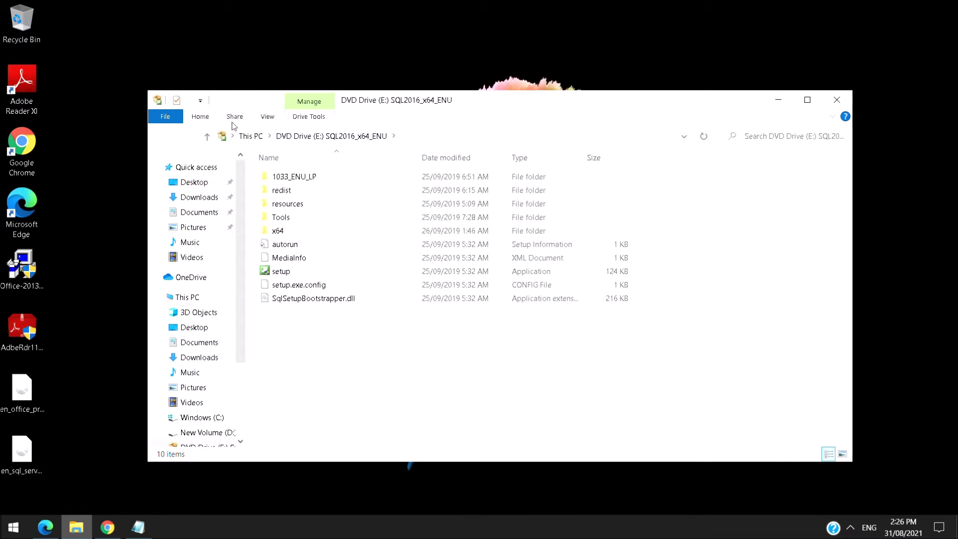
left_click(249, 135)
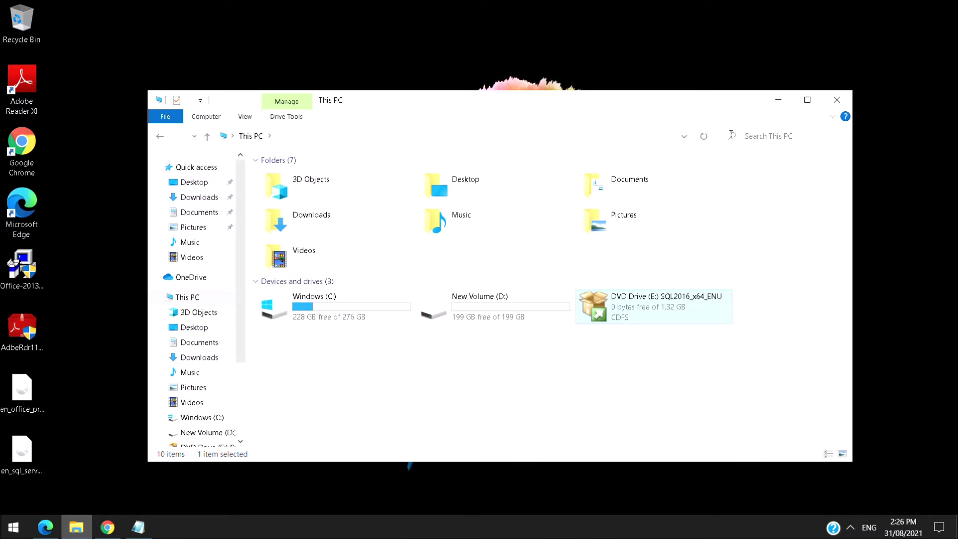
double_click(652, 313)
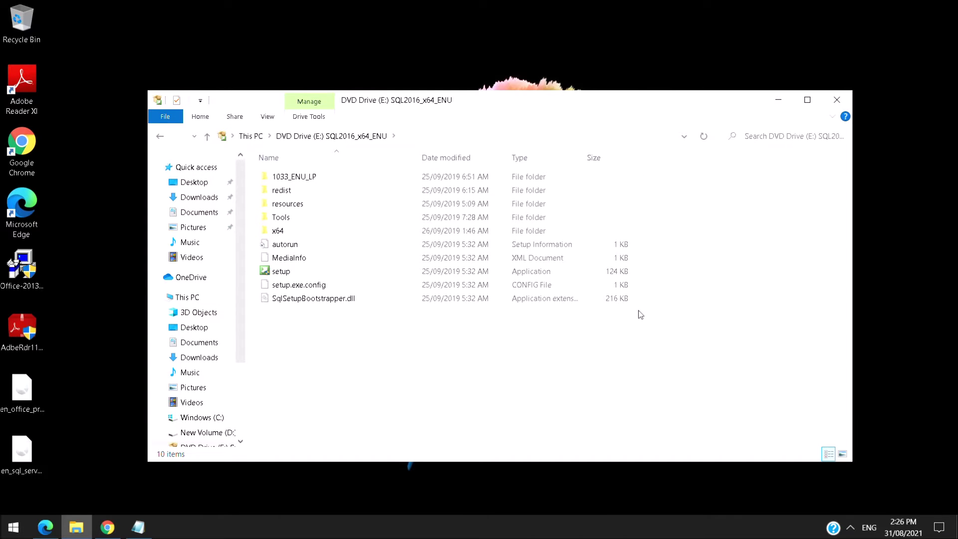
Launch setup from the mounted drive and start a new SQL Server stand-alone installation.
right_click(286, 276)
left_click(329, 297)
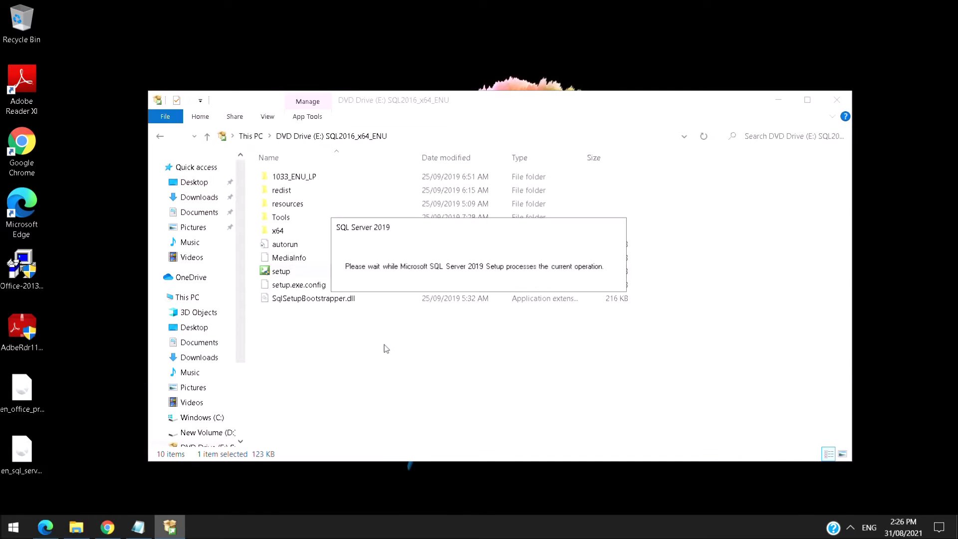
left_click(829, 105)
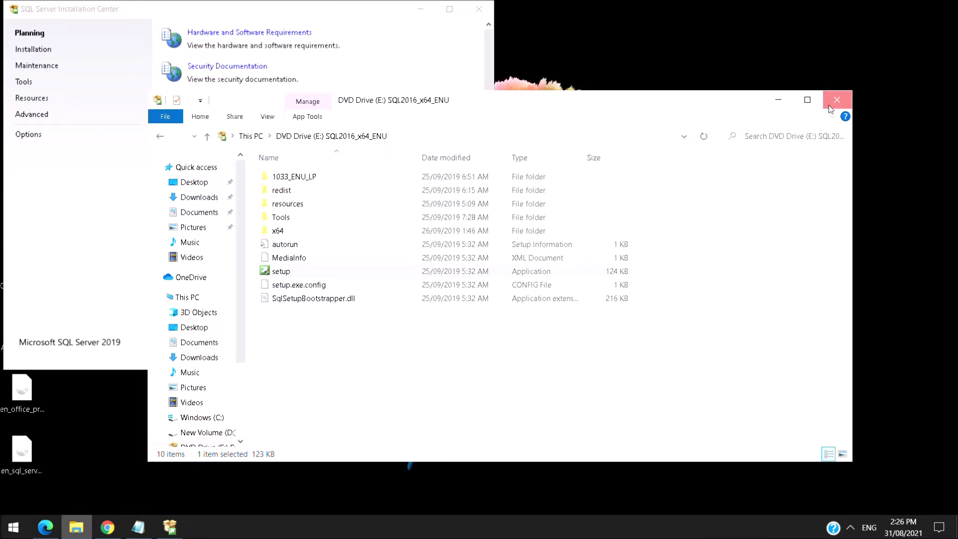
left_click_drag(296, 14, 534, 66)
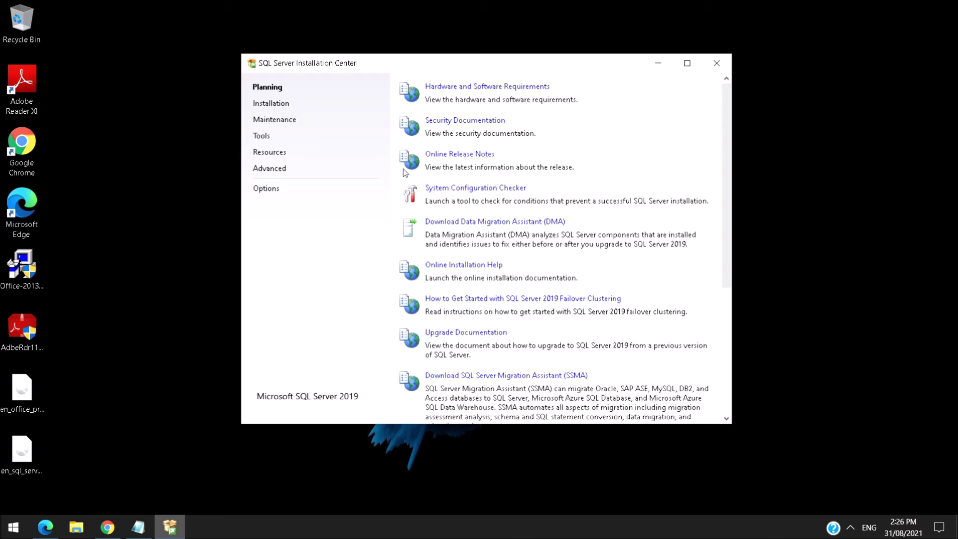
left_click(265, 104)
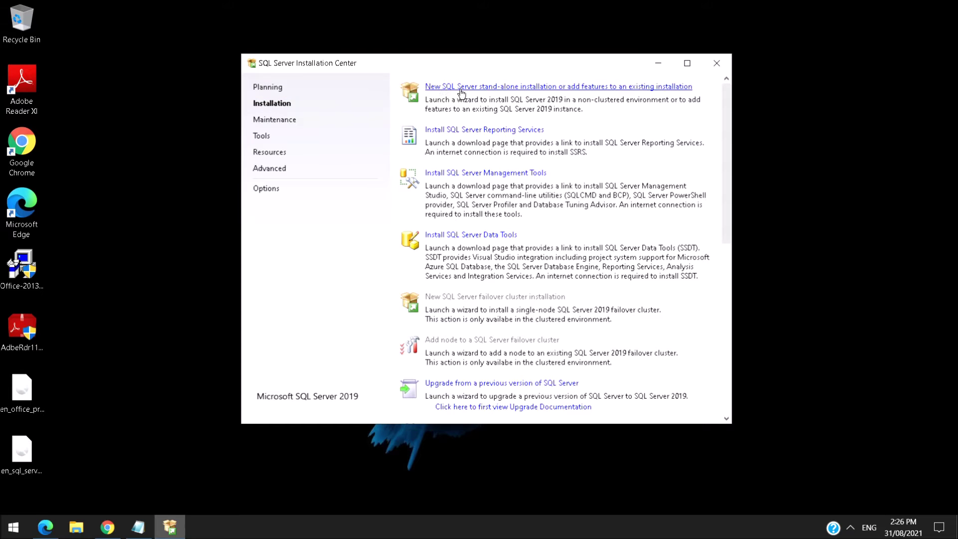
left_click(505, 88)
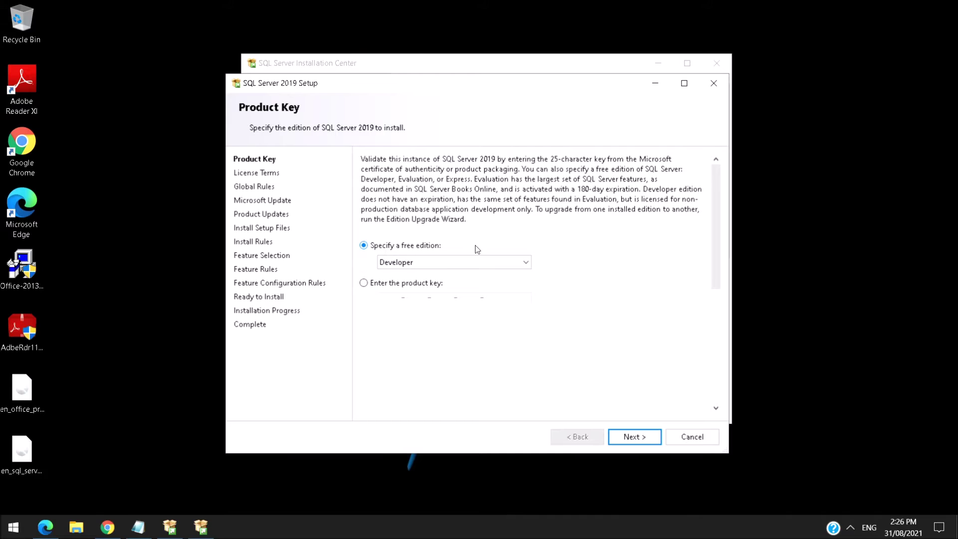
Try out the Evaluation and Express free editions and the product key option.
left_click(525, 261)
left_click(409, 273)
left_click(439, 265)
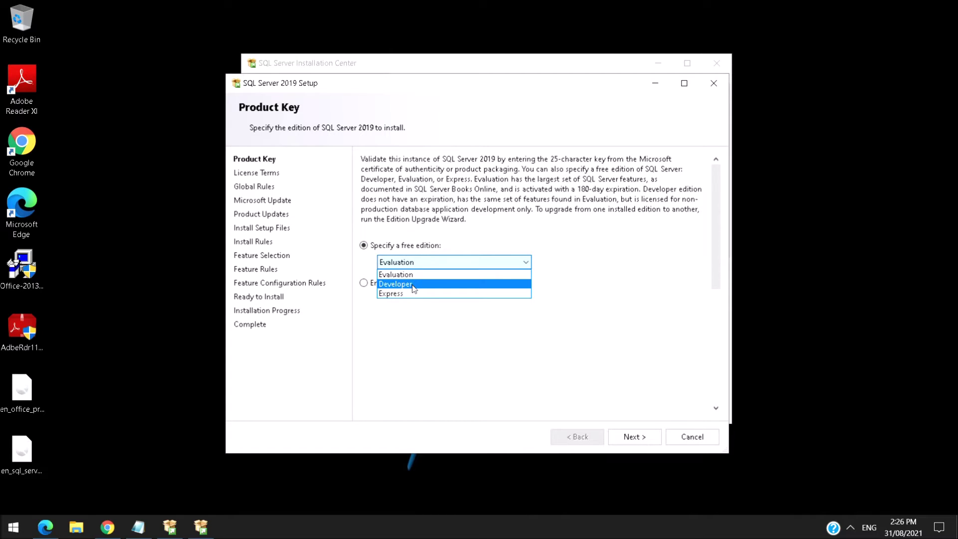
left_click(413, 285)
left_click(417, 266)
left_click(413, 294)
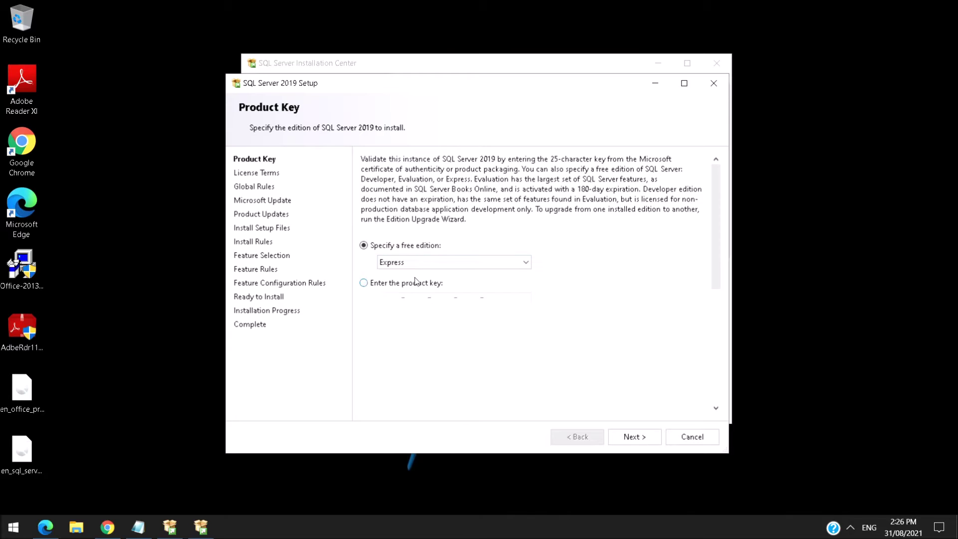
left_click(427, 283)
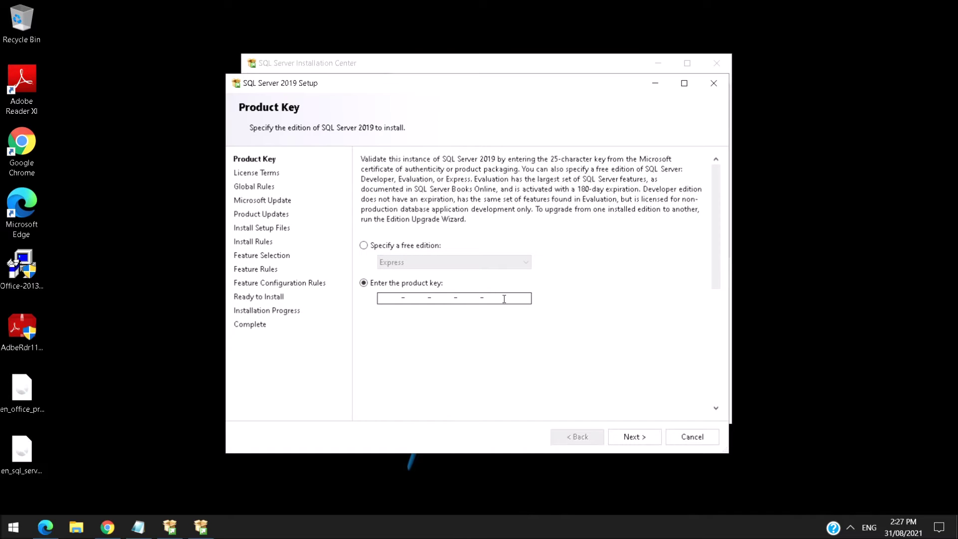
Specify Developer as the free edition to install and accept the license terms.
left_click(418, 248)
left_click(421, 263)
left_click(410, 284)
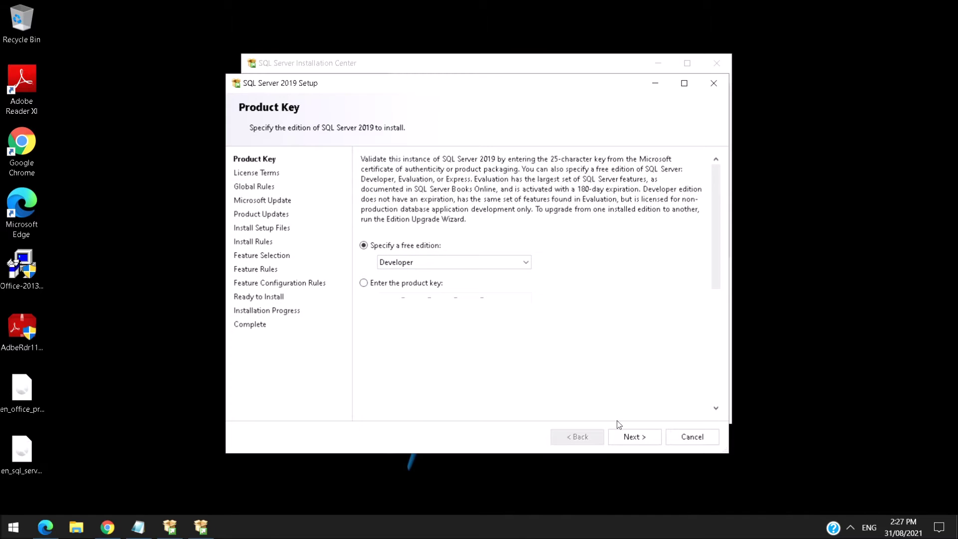
left_click(626, 436)
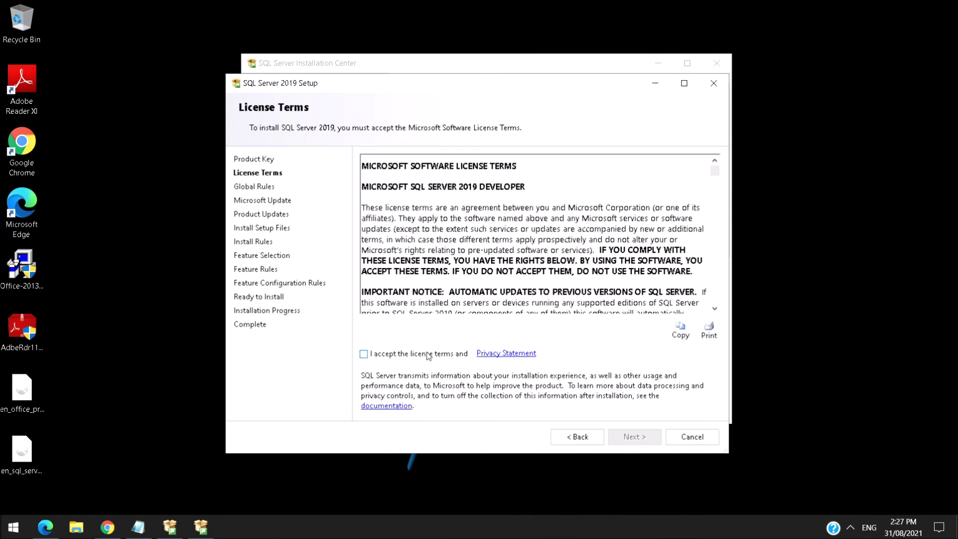
left_click(459, 356)
left_click(615, 439)
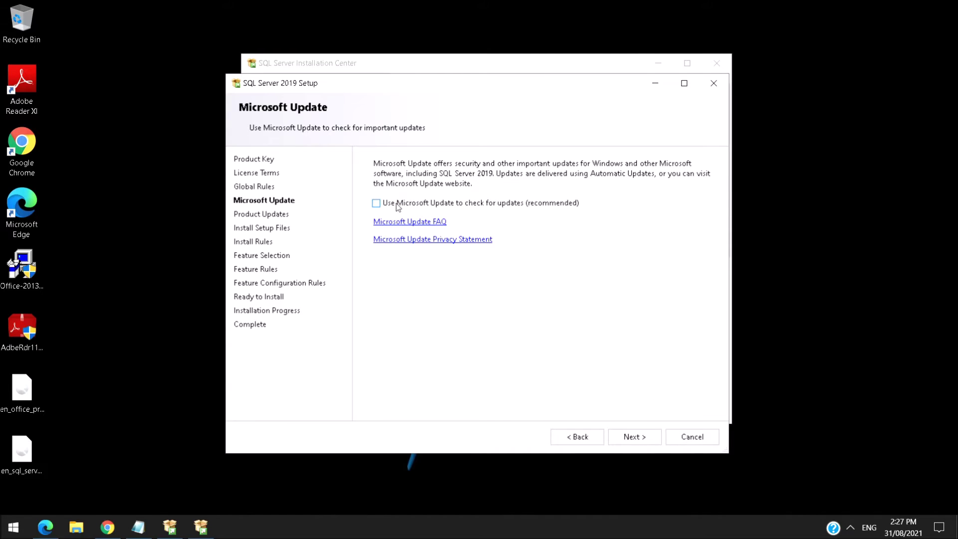
Continue without using Microsoft Update, re-run the install rules check and proceed to feature selection.
left_click(632, 436)
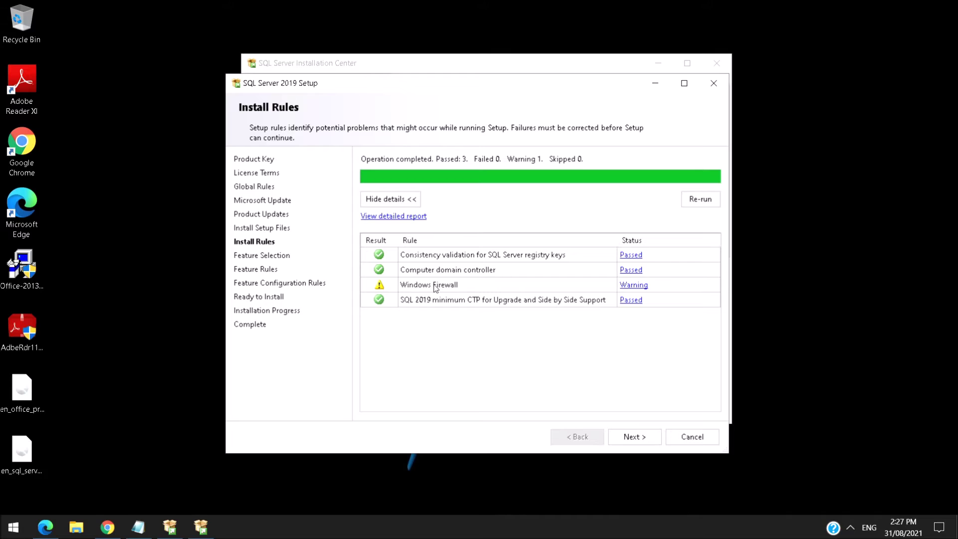
left_click(701, 201)
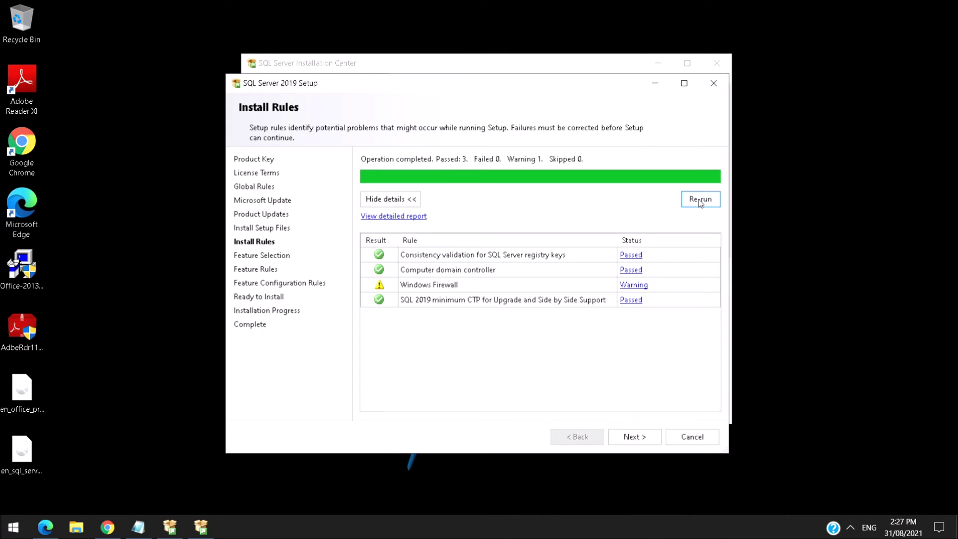
left_click(622, 437)
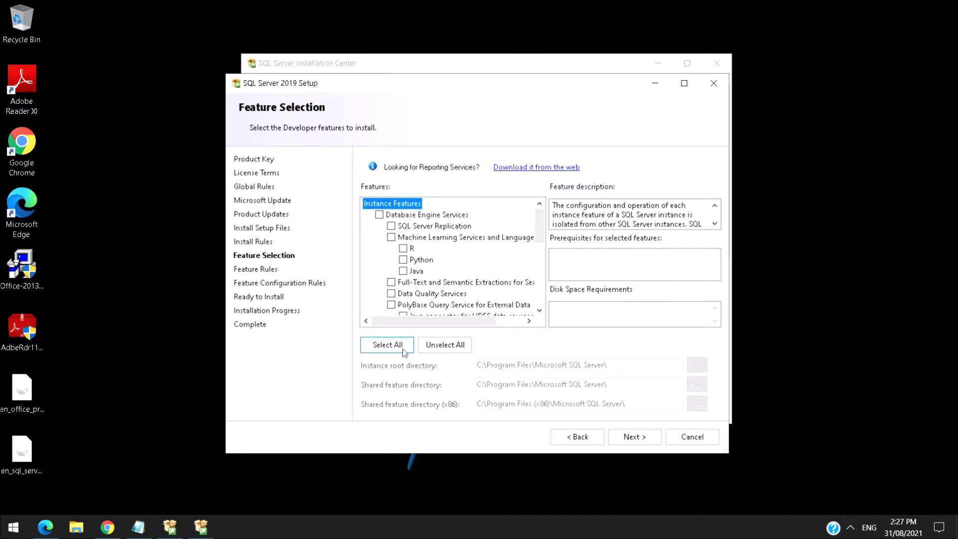
Select all features, but exclude Machine Learning Services and Language Extensions, PolyBase Query Service and Analysis Services from the instance features.
left_click(402, 349)
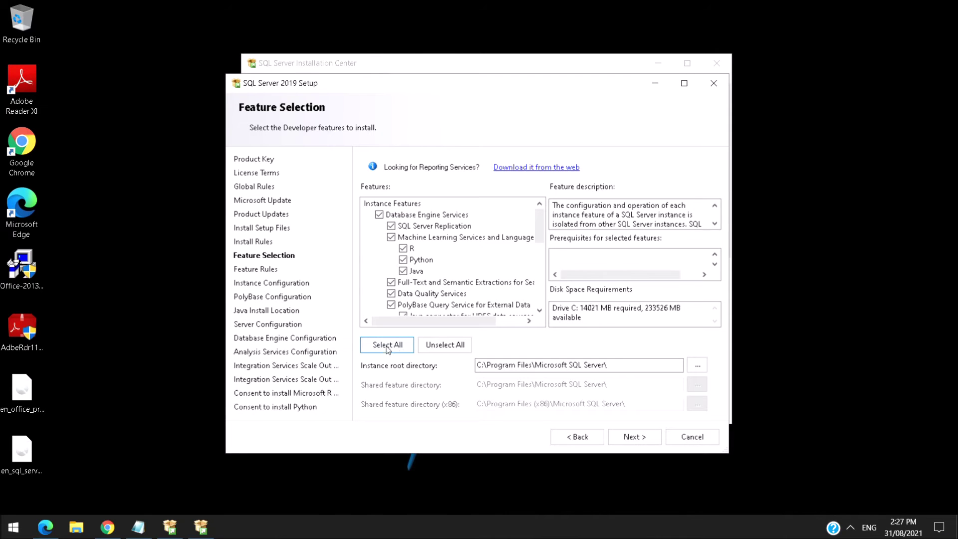
mouse_move(539, 233)
left_mouse_down()
mouse_move(542, 295)
mouse_move(540, 215)
left_mouse_up()
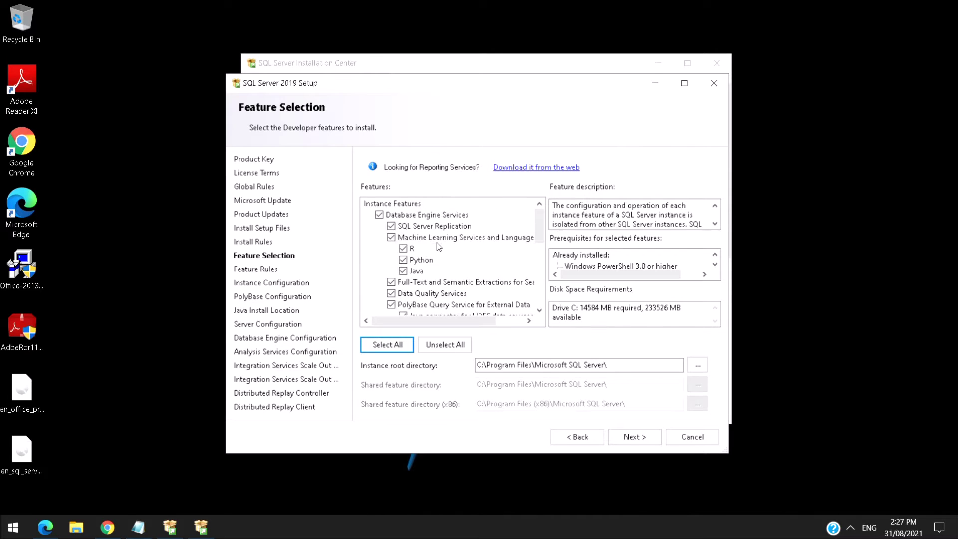
left_click(392, 237)
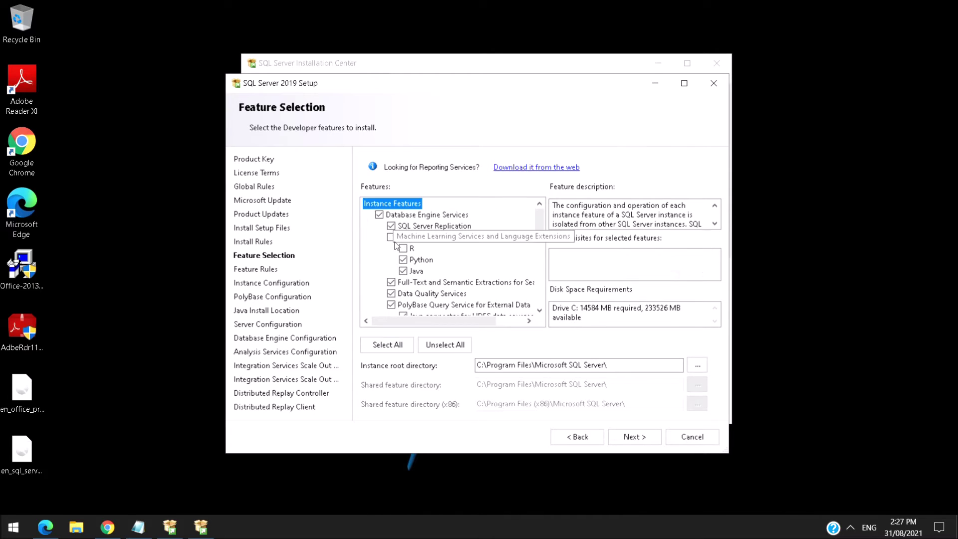
scroll(427, 279, "down", 1)
left_click(391, 270)
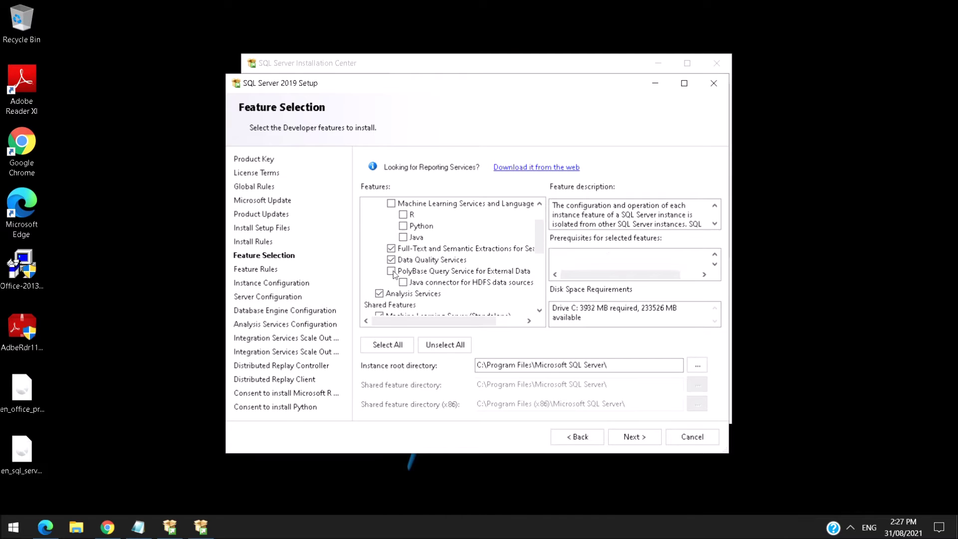
left_click(380, 295)
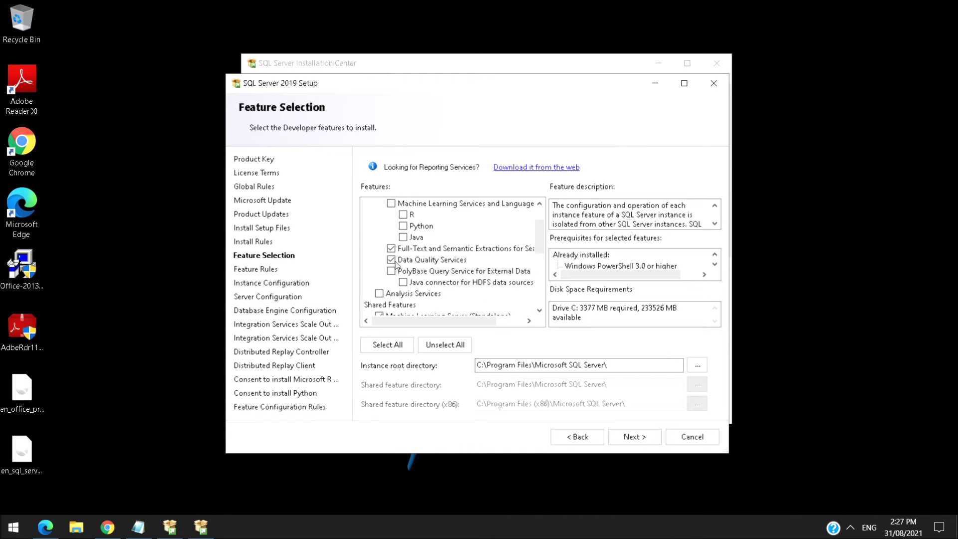
Exclude Machine Learning Server (Standalone), Integration Services, Distributed Replay Controller and Client, and Master Data Services from the shared features, and confirm the selection.
scroll(424, 265, "down", 1)
left_click(380, 282)
scroll(404, 280, "down", 2)
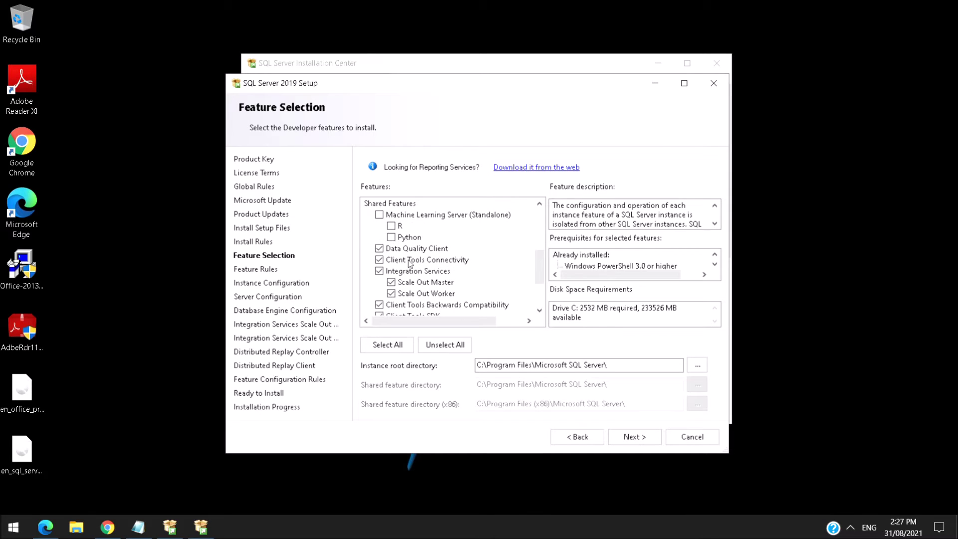
left_click(379, 272)
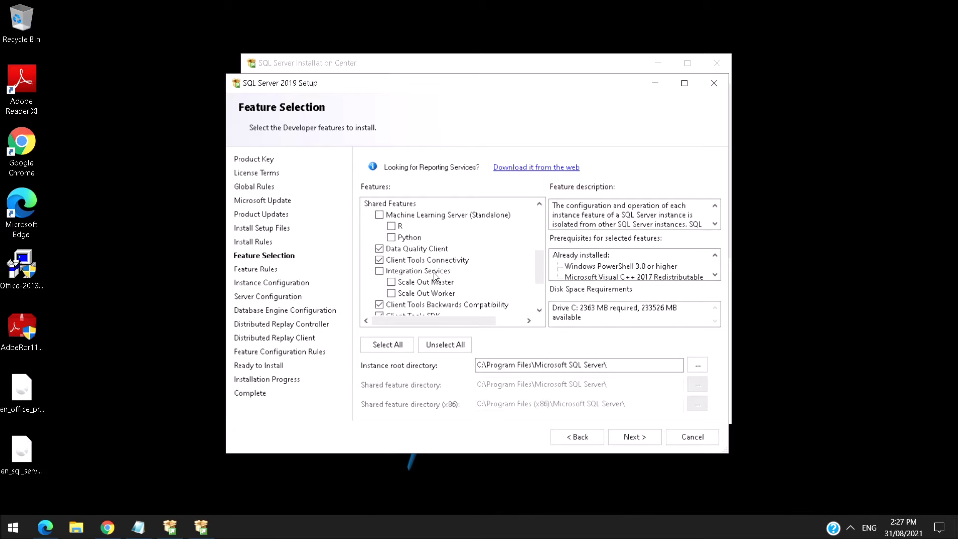
scroll(433, 266, "down", 2)
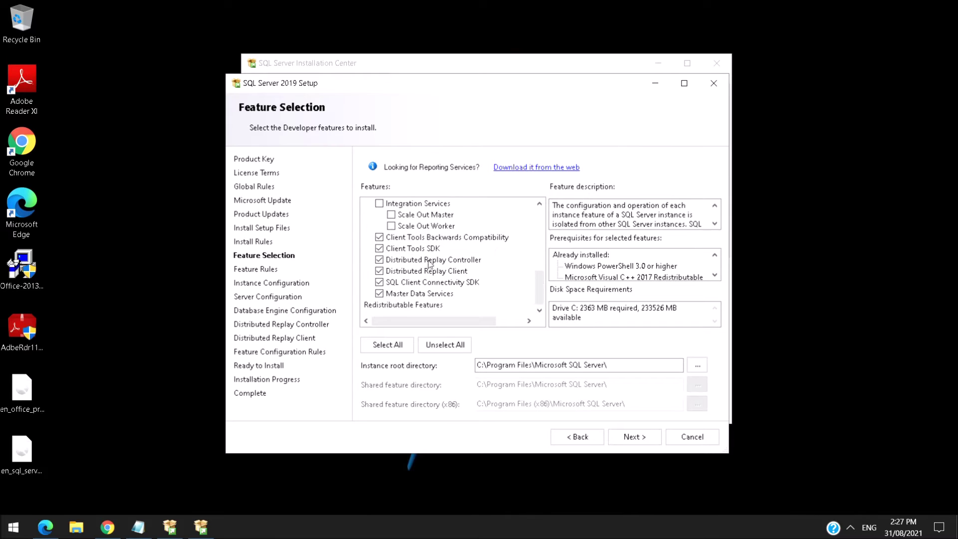
left_click(380, 271)
left_click(380, 260)
left_click(380, 294)
left_click(633, 437)
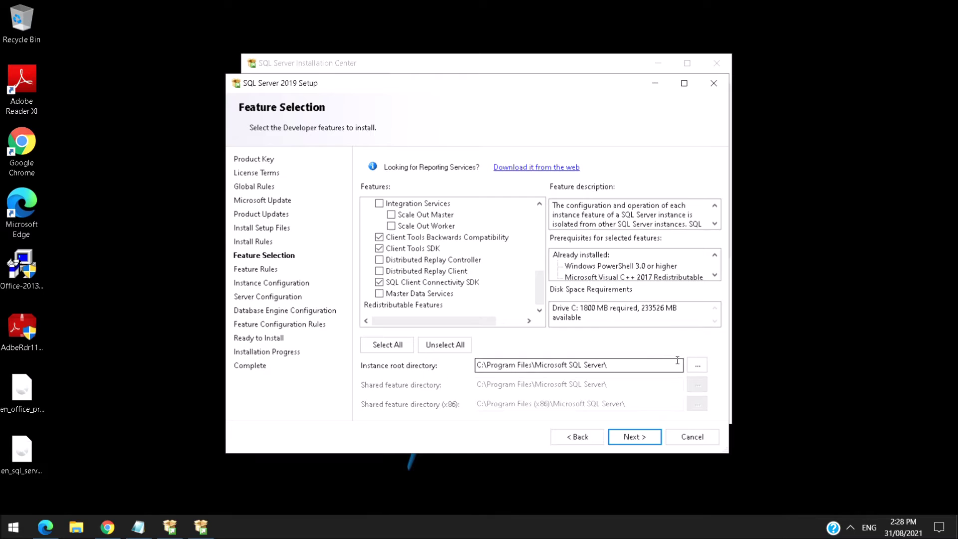
Keep C:\Program Files\Microsoft SQL Server\ as the instance root directory and proceed to the instance configuration.
left_click(696, 366)
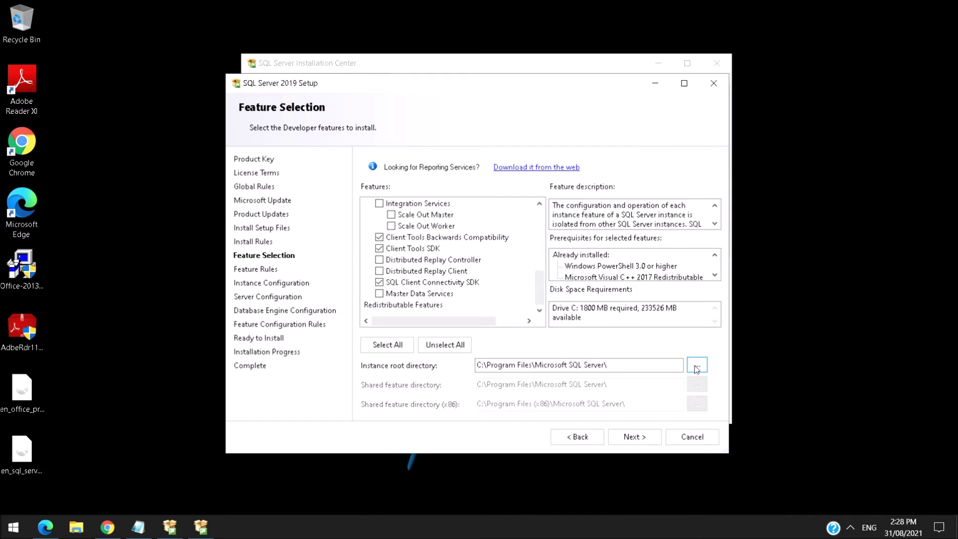
scroll(516, 272, "up", 2)
scroll(515, 272, "down", 1)
left_click(545, 340)
left_click(491, 364)
left_click_drag(608, 365, 449, 362)
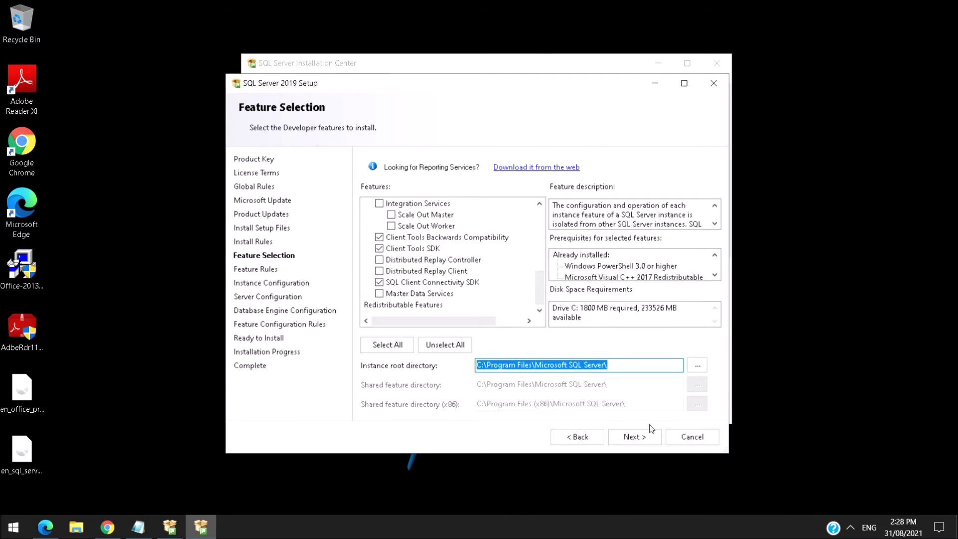
left_click(638, 435)
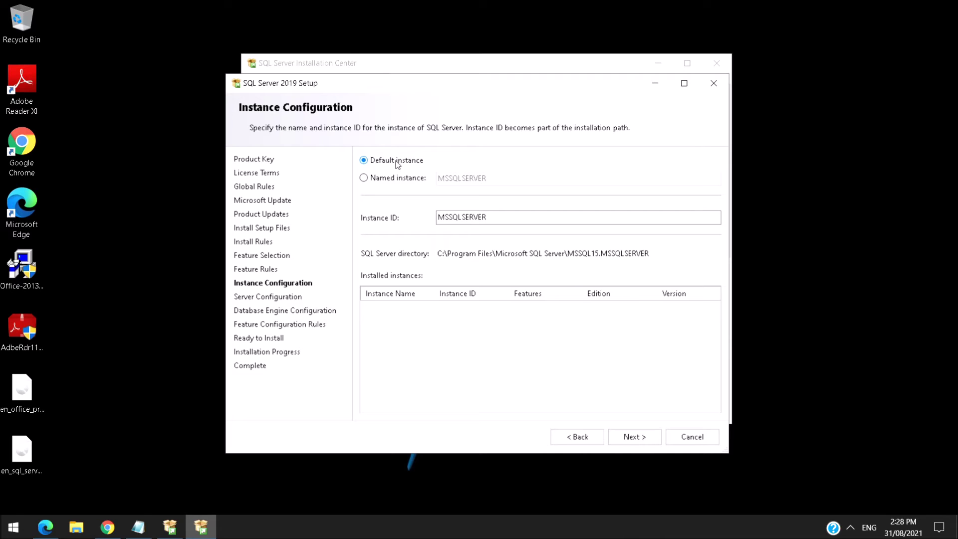
Choose a named instance instead of the default one and name it SQL2019.
left_click_drag(494, 217, 411, 214)
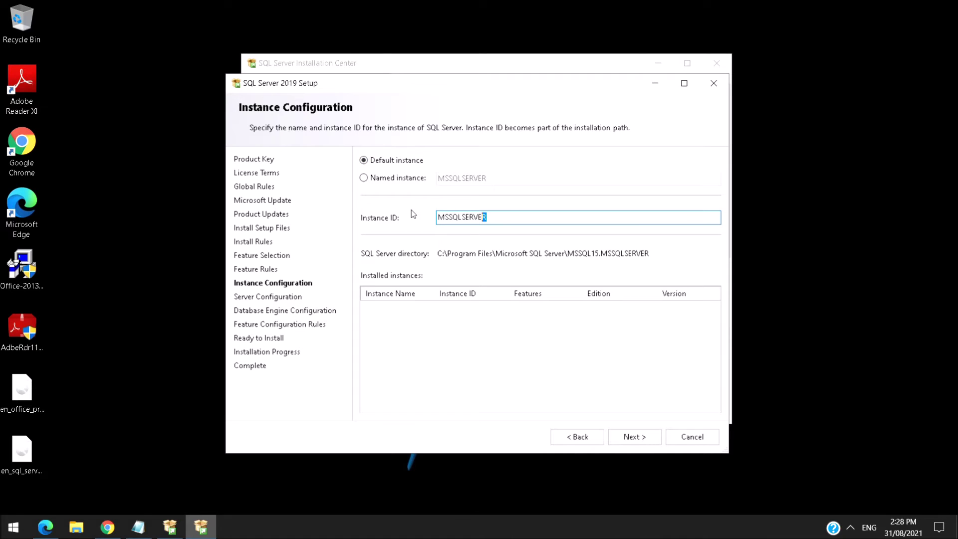
left_click(394, 183)
left_click(446, 177)
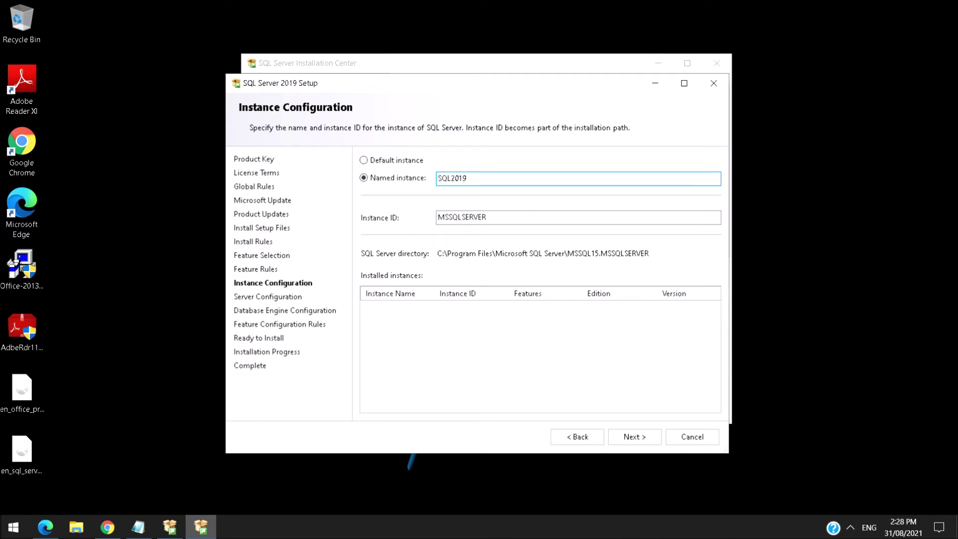
Switch to Notepad and add the line "so instance name will be 'PCNAME'\SQL2019" below the existing notes.
left_click(138, 527)
key("Return")
key("Return")
type("so instance name will be ")
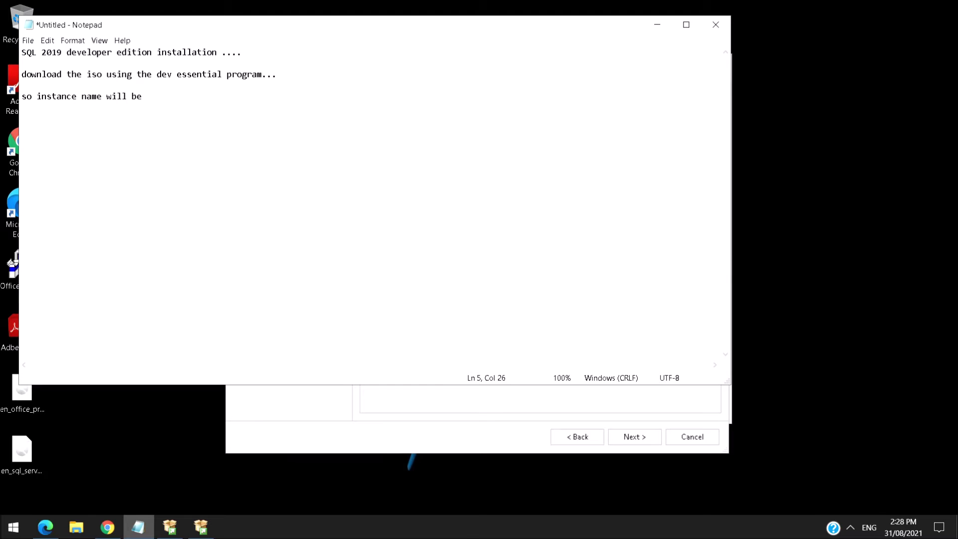
type("PCNAME\\SQL2019''")
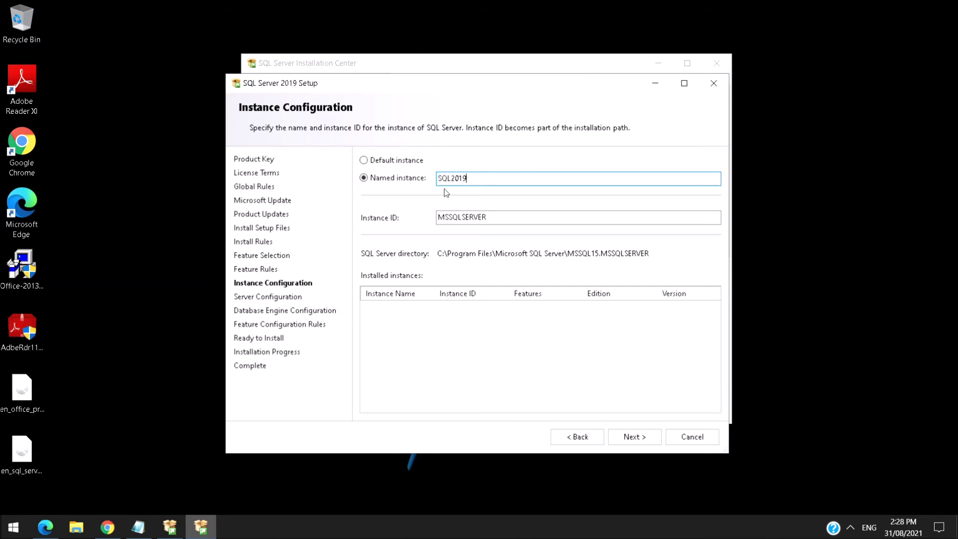
Select the default instance in SQL Server Setup and proceed to the server configuration.
left_click(392, 163)
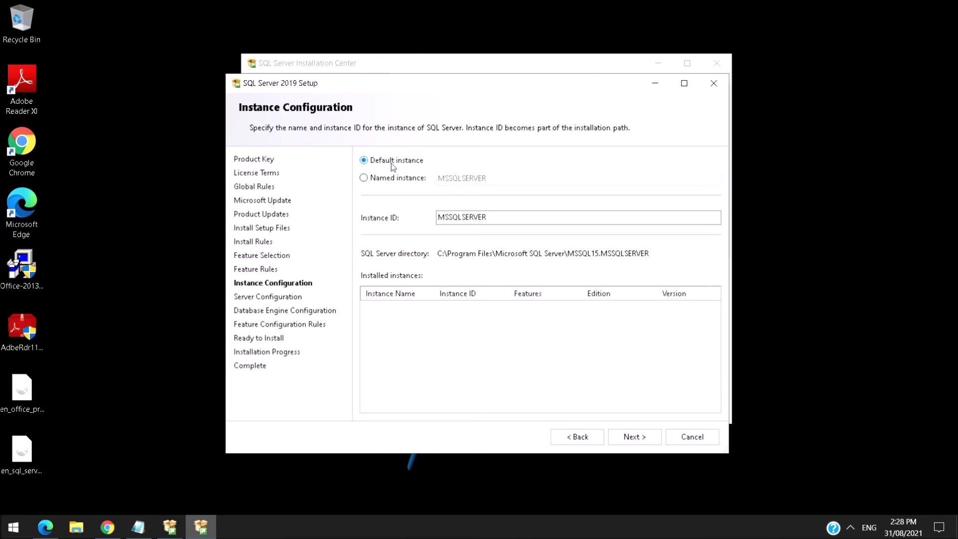
left_click(633, 436)
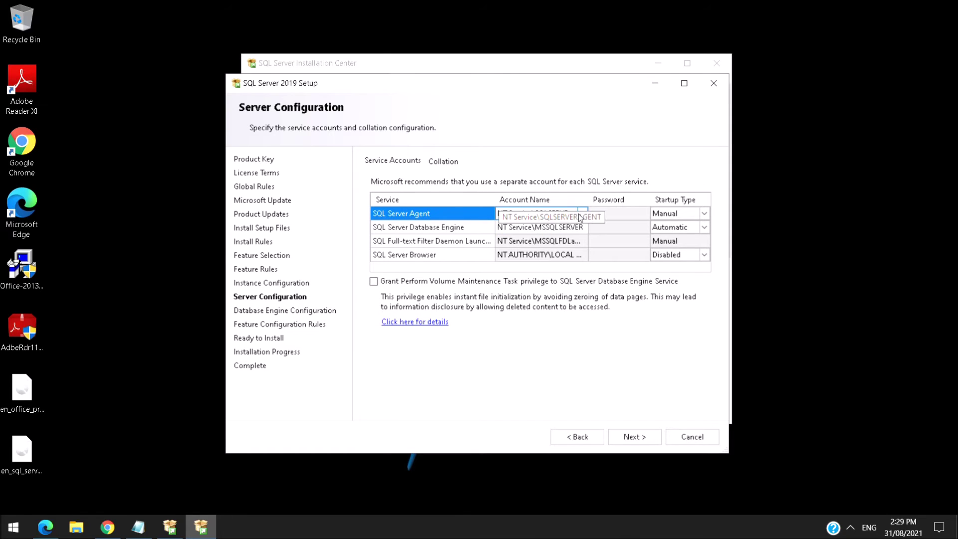
Set the startup type of SQL Server Agent and SQL Server Browser to Automatic.
left_click(705, 214)
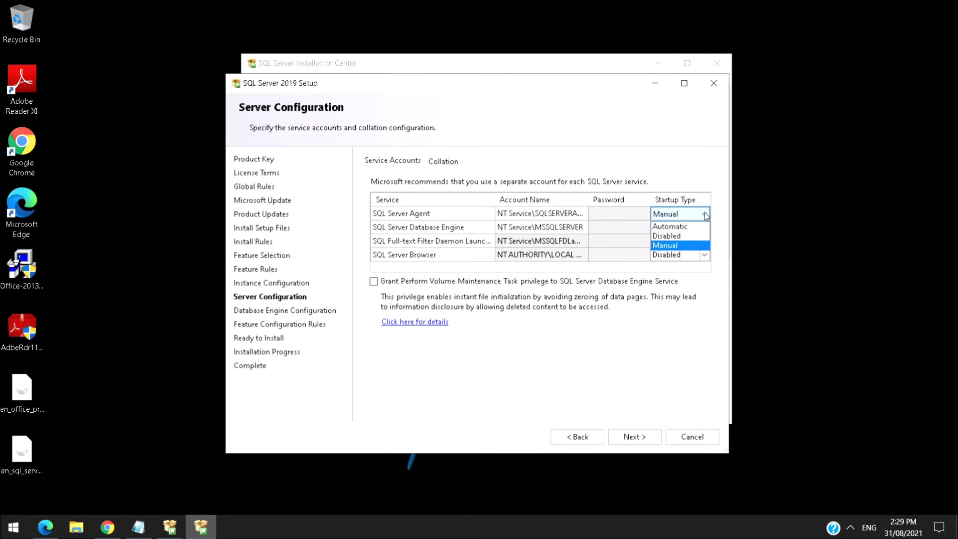
left_click(691, 235)
left_click(705, 215)
left_click(687, 227)
left_click(703, 254)
left_click(704, 255)
left_click(676, 268)
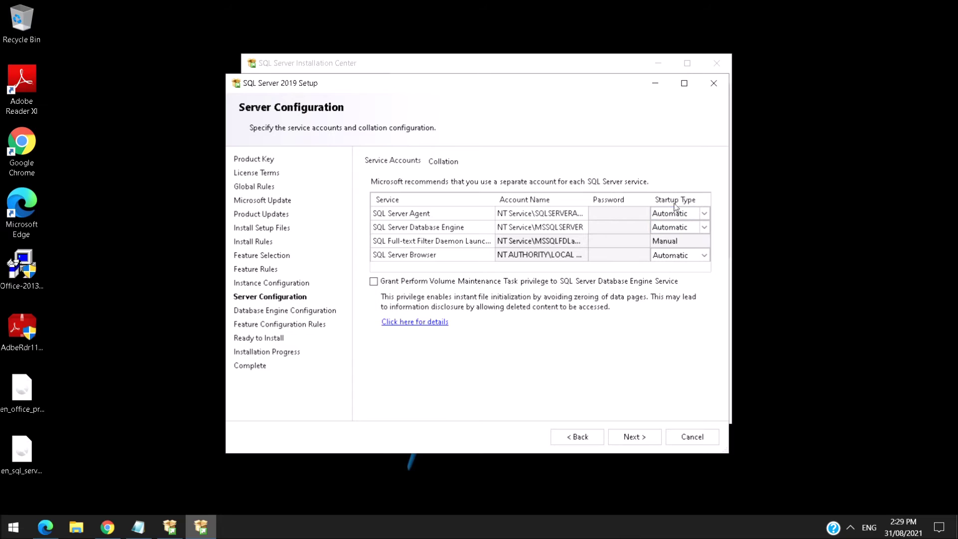
left_click(585, 214)
left_click(583, 214)
left_click(559, 234)
left_click(266, 237)
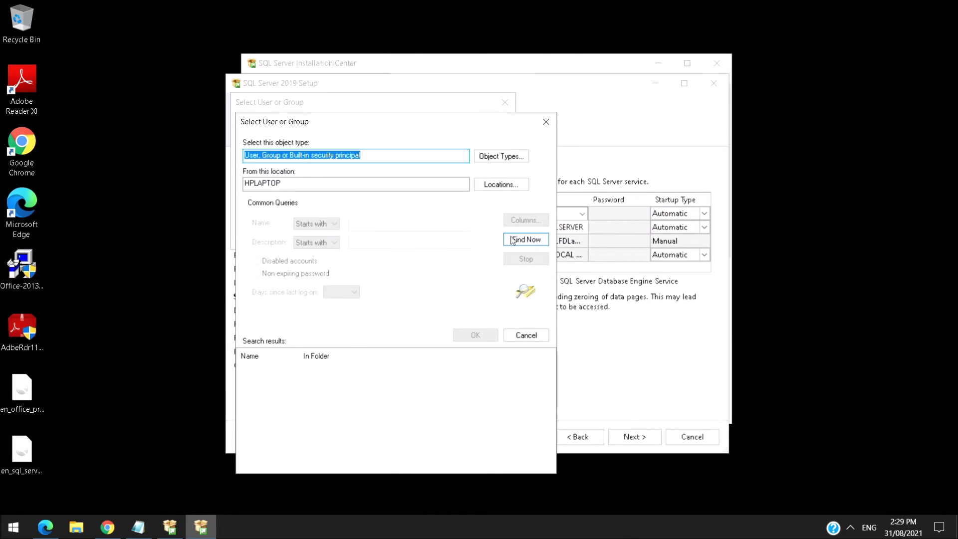
left_click(526, 239)
double_click(289, 371)
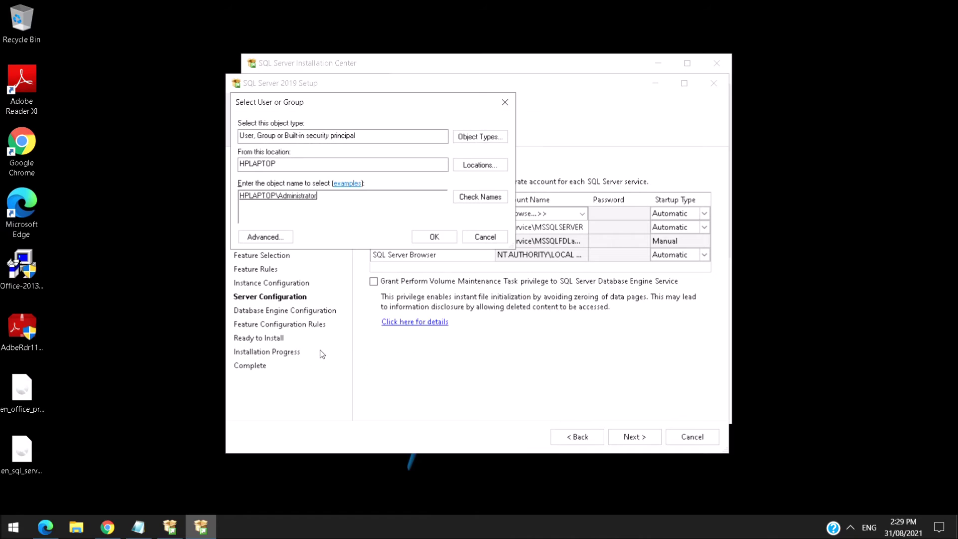
left_click(490, 240)
left_click(623, 251)
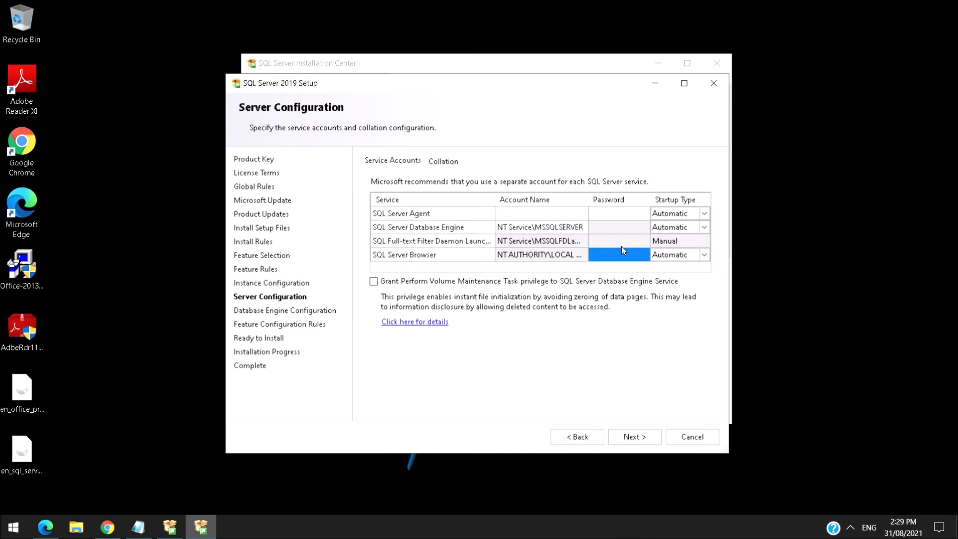
left_click(579, 437)
left_click(632, 437)
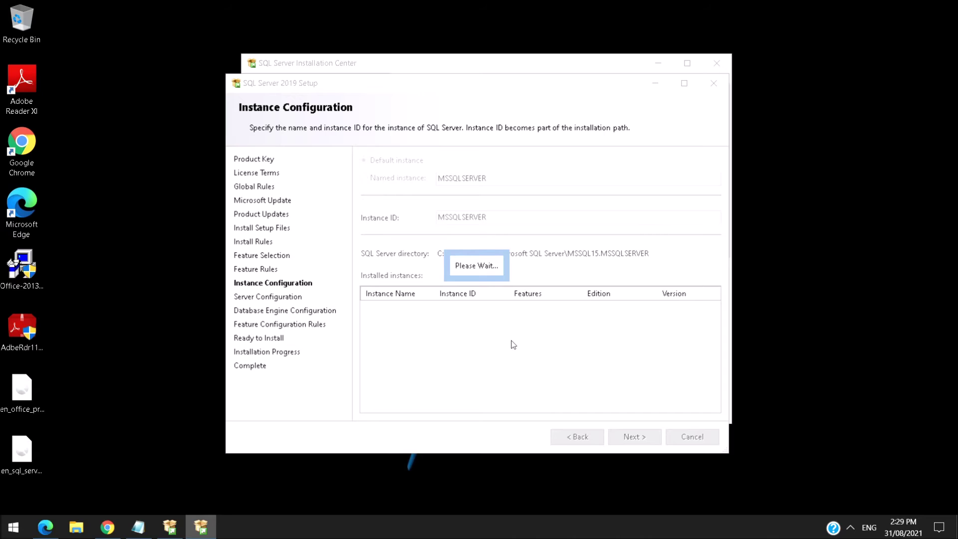
Add the line "u can give the respective account or leave as default..." to the Notepad notes and minimize them.
left_click(140, 526)
key("Return")
key("Return")
type("u can gi")
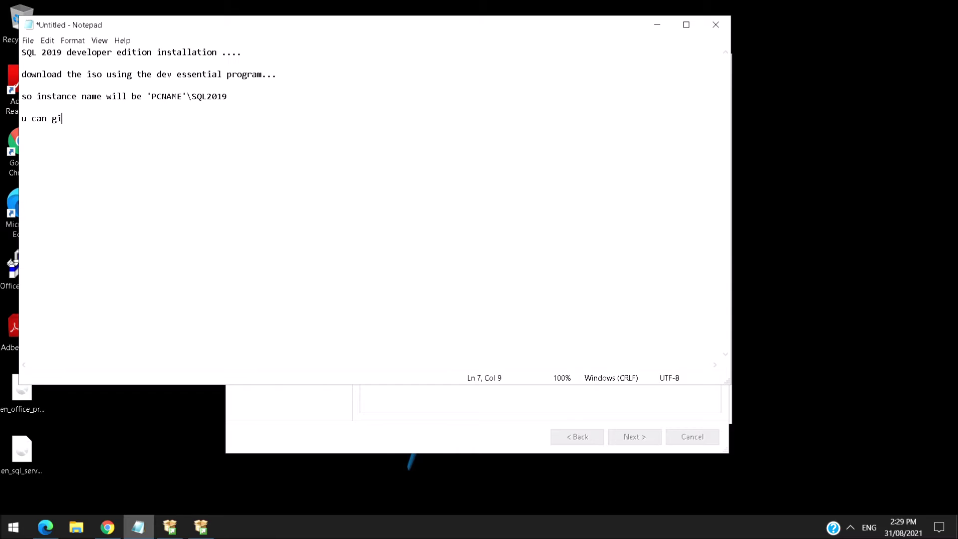
type("ve the respective account or leave as defau")
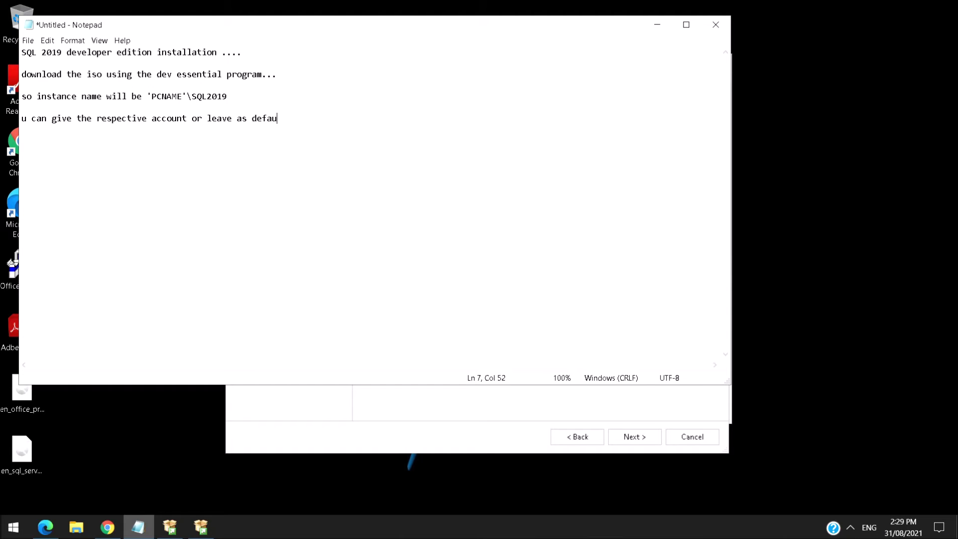
type("lt...")
left_click(664, 23)
Search the computer's accounts for the SQL Server Agent service and assign NETWORK SERVICE as its account.
left_click(587, 213)
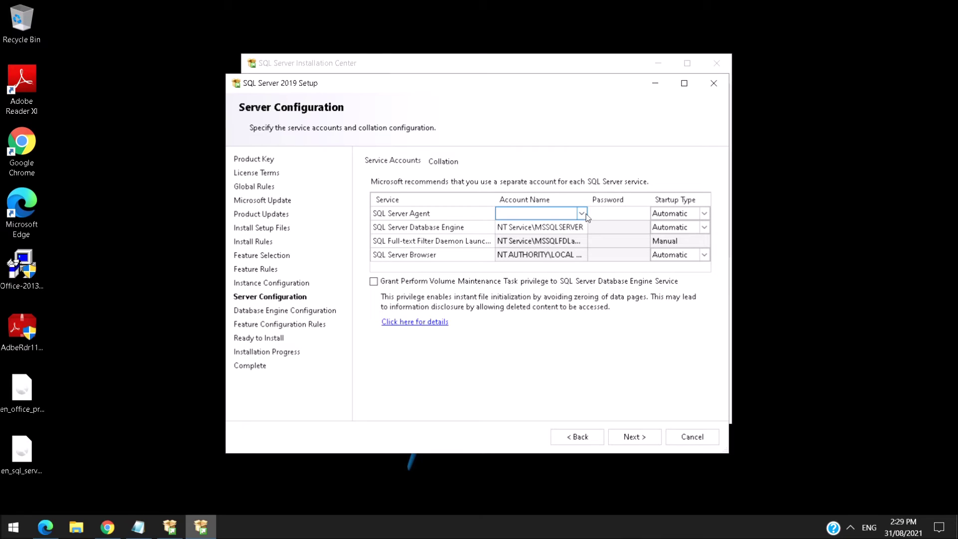
left_click(581, 214)
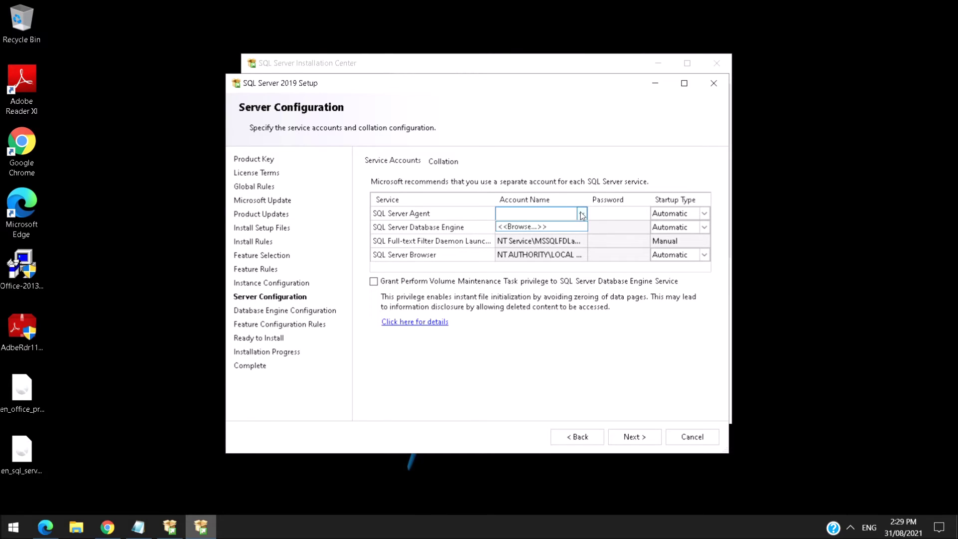
left_click(552, 227)
left_click(267, 237)
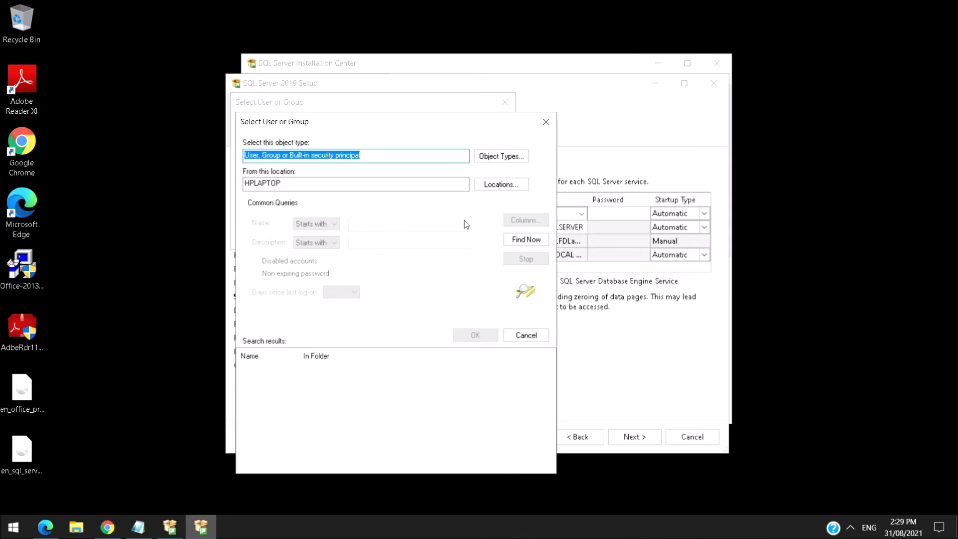
left_click(519, 240)
double_click(290, 370)
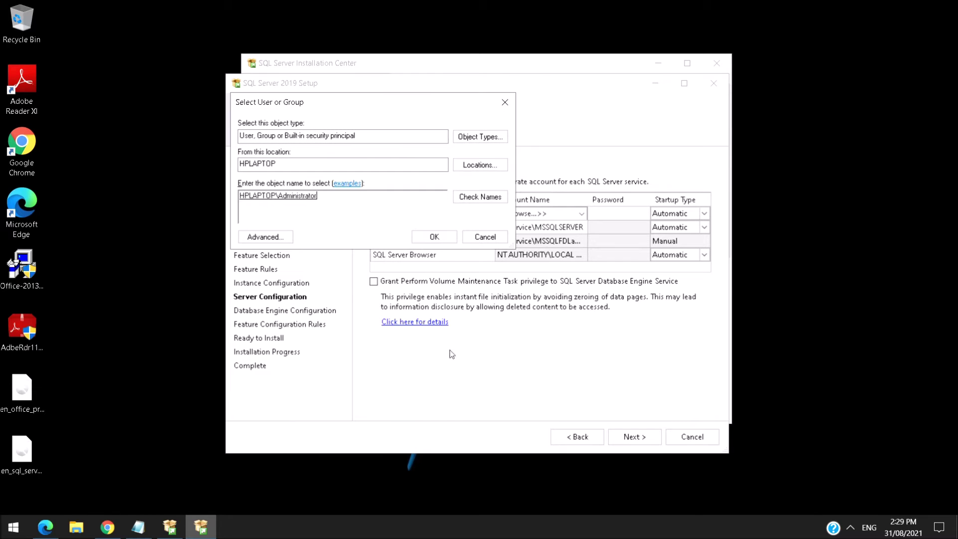
double_click(316, 195)
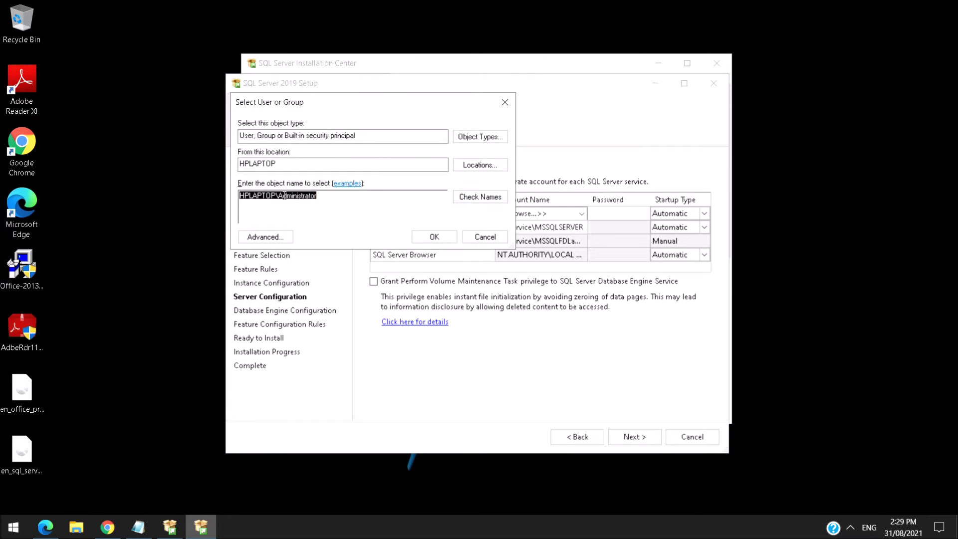
left_click(283, 238)
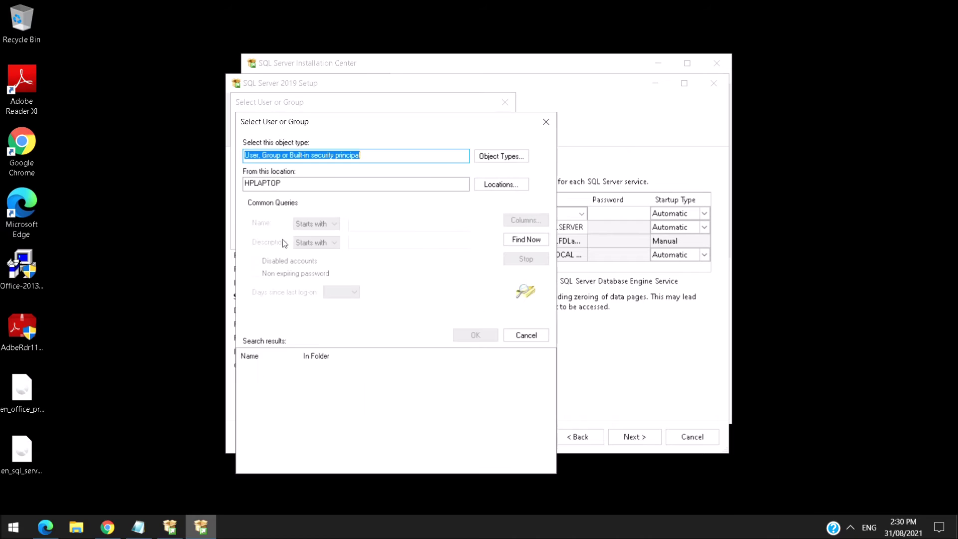
left_click(529, 240)
scroll(289, 390, "down", 4)
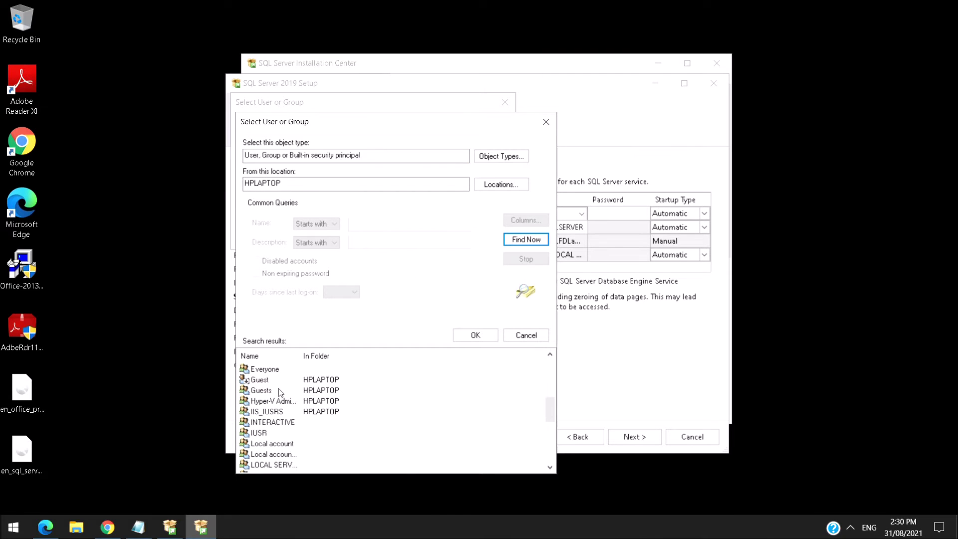
scroll(296, 402, "down", 1)
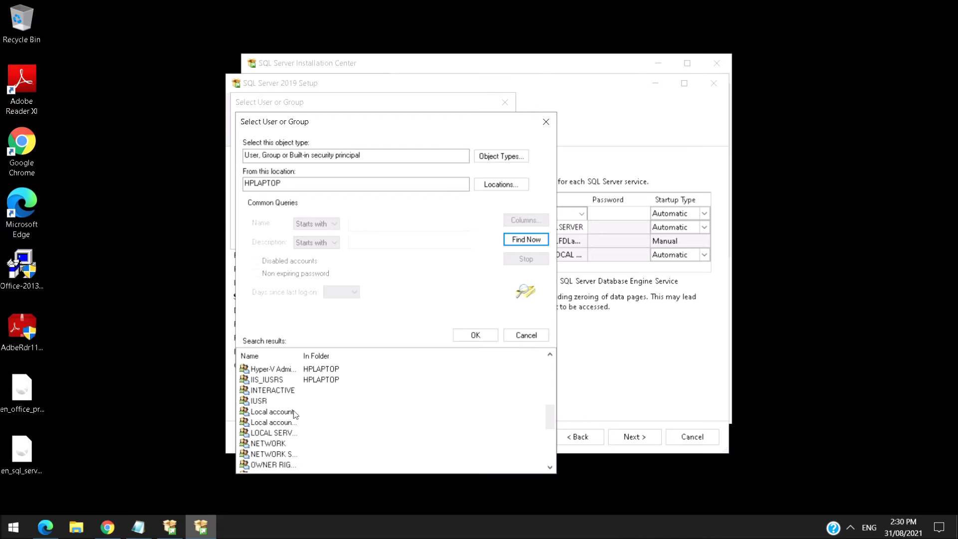
left_click(293, 412)
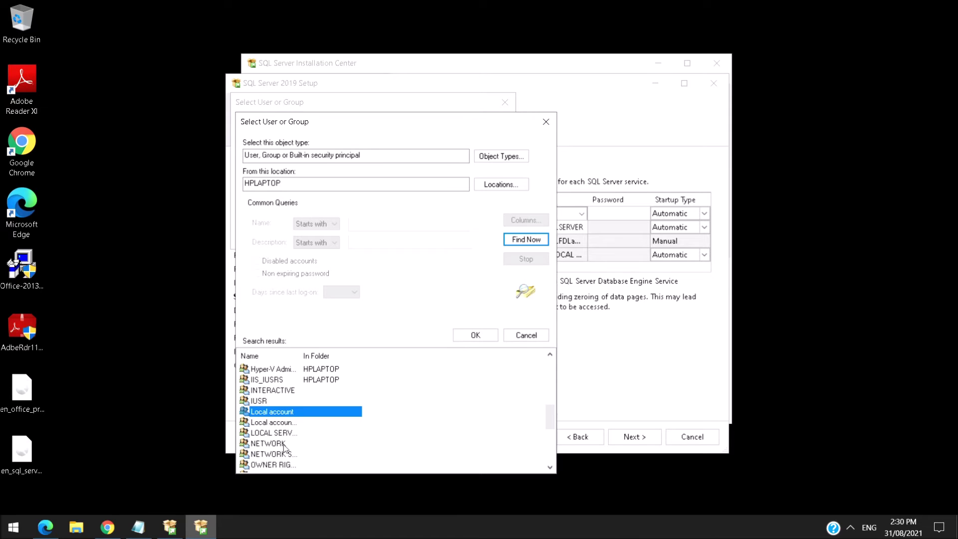
double_click(301, 354)
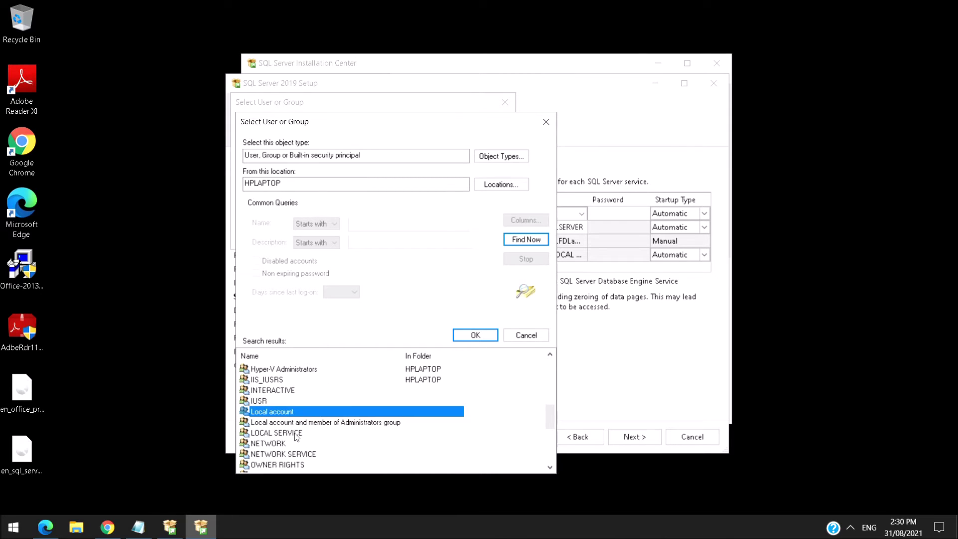
double_click(304, 455)
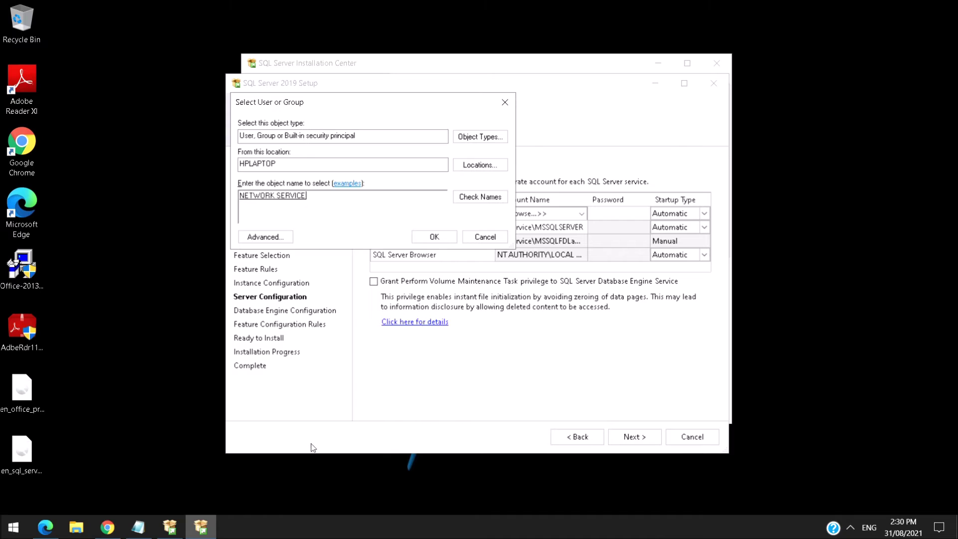
left_click(436, 240)
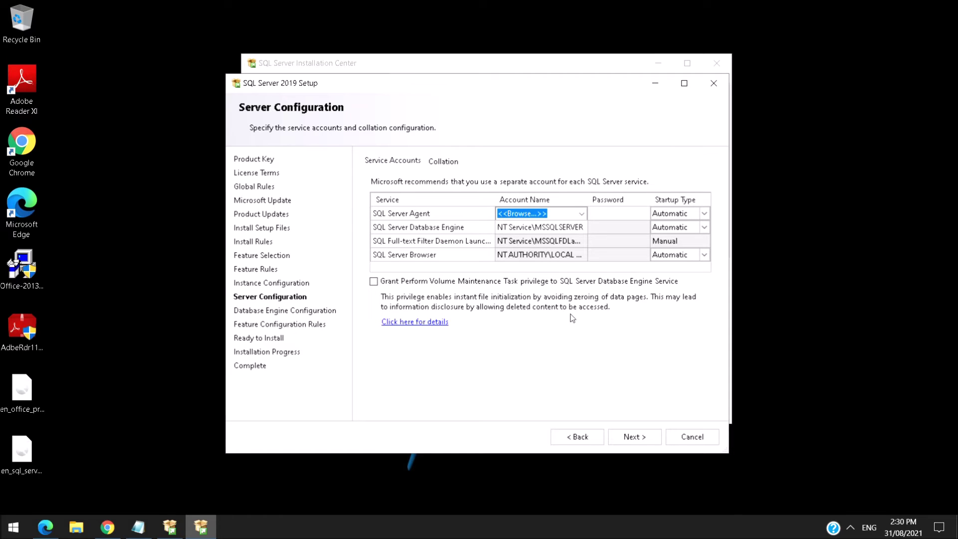
Grant the Perform Volume Maintenance Task privilege to the Database Engine service and proceed to the database engine configuration.
left_click(611, 225)
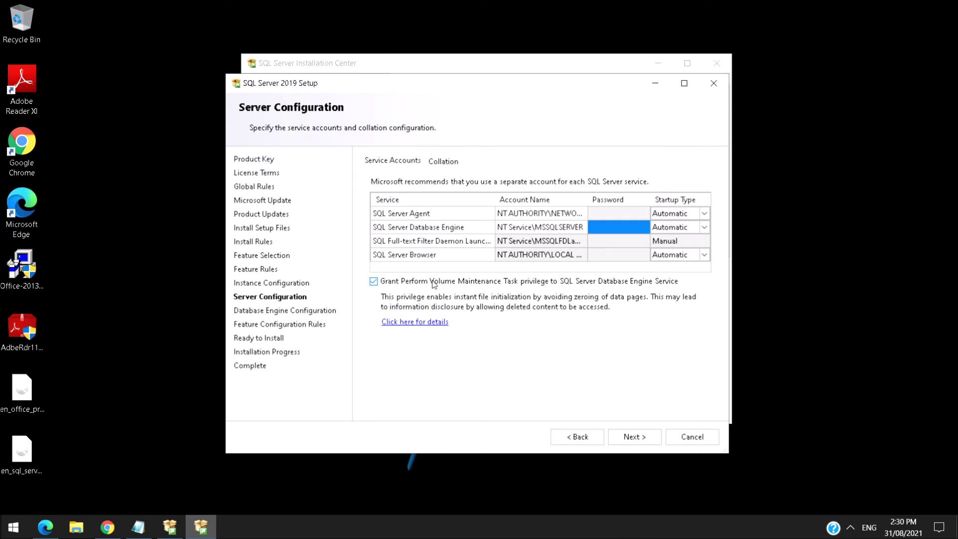
left_click(633, 436)
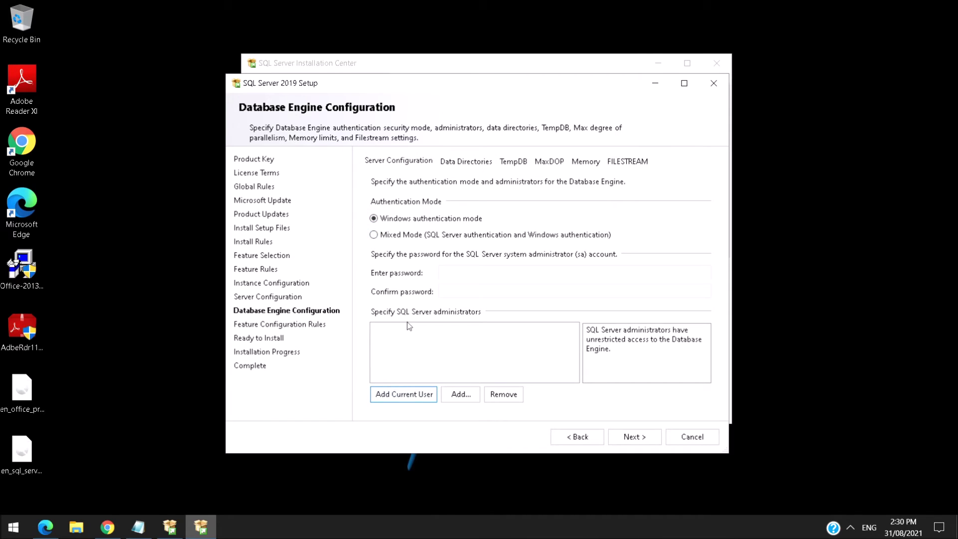
Add the current user as a SQL Server administrator and select Mixed Mode authentication.
left_click(399, 395)
left_click(425, 234)
left_click(461, 273)
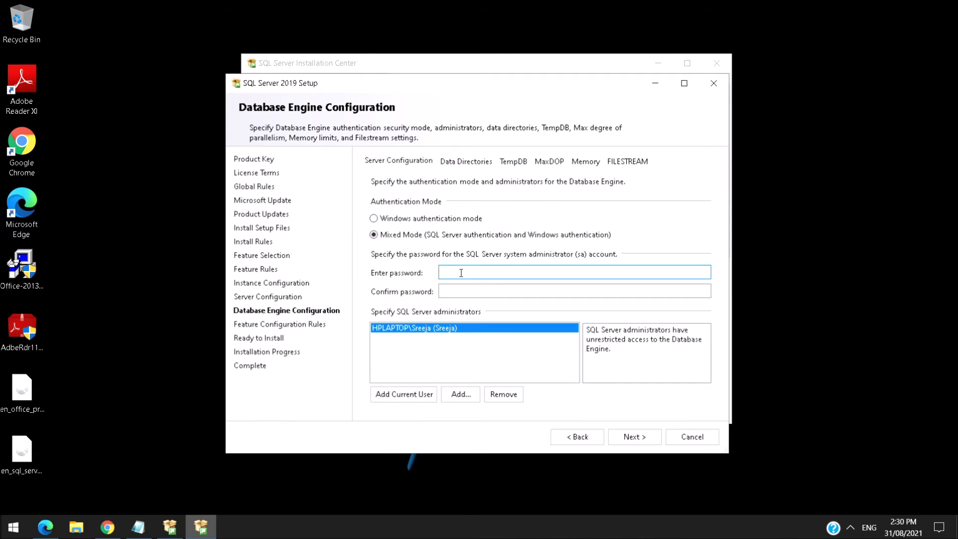
Add the line "this is where u give the sa user password..." to the Notepad notes and minimize them.
left_click(138, 526)
type("this is where t")
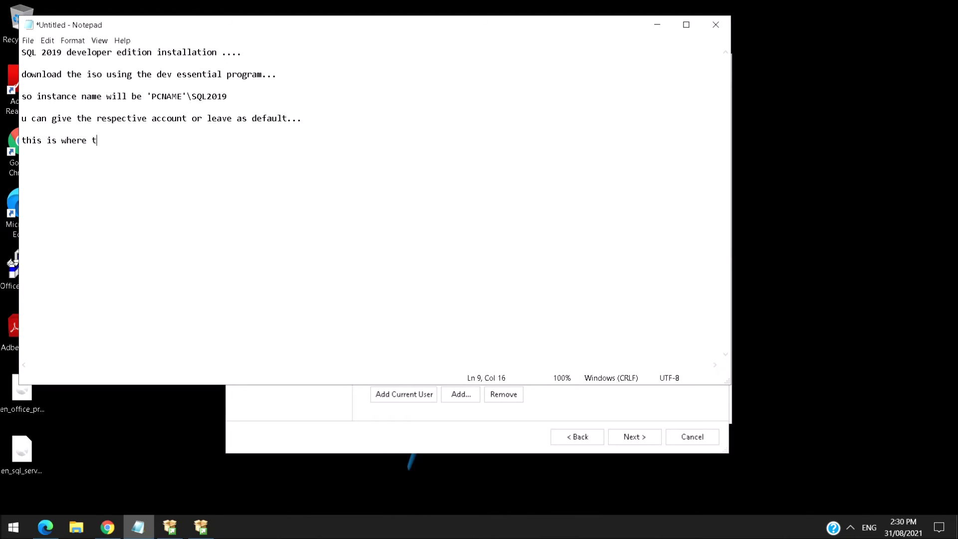
key("BackSpace")
type("u give the sa user passw")
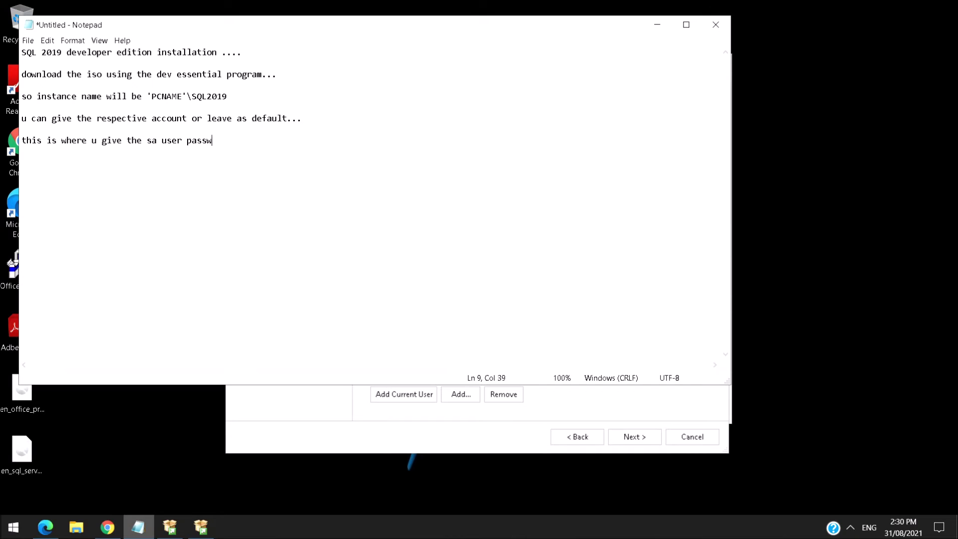
type("ord...")
left_click(657, 25)
Set the authentication to Windows authentication mode and display the data directory settings.
left_click(428, 220)
left_click(457, 161)
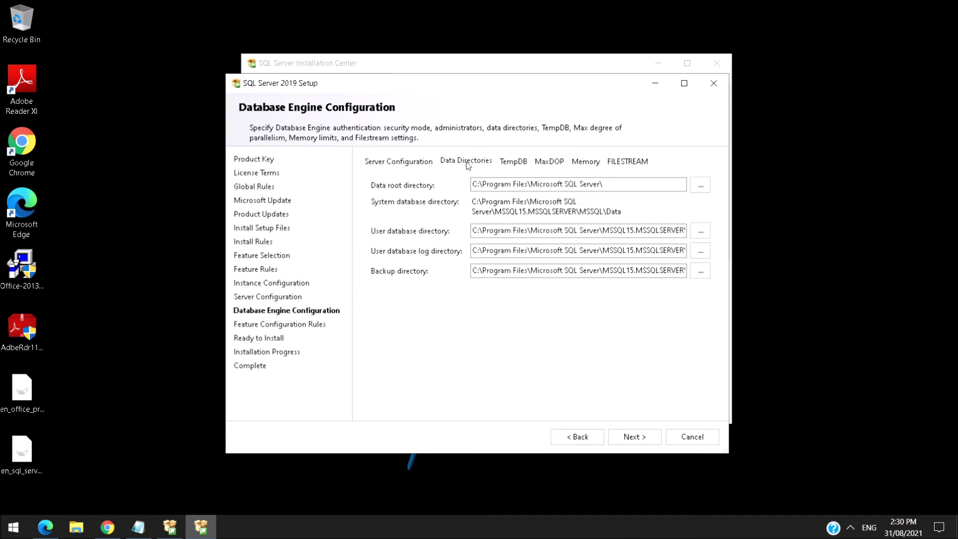
Review the TempDB, MaxDOP, Memory and FILESTREAM settings, keep them as they are, and start the SQL Server 2019 installation.
left_click(519, 162)
left_click(550, 162)
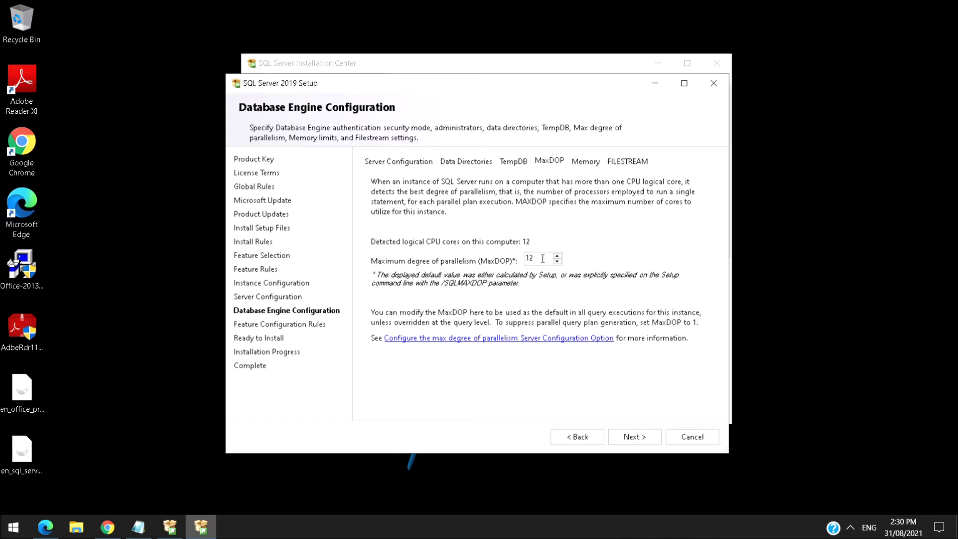
left_click(586, 161)
left_click(638, 162)
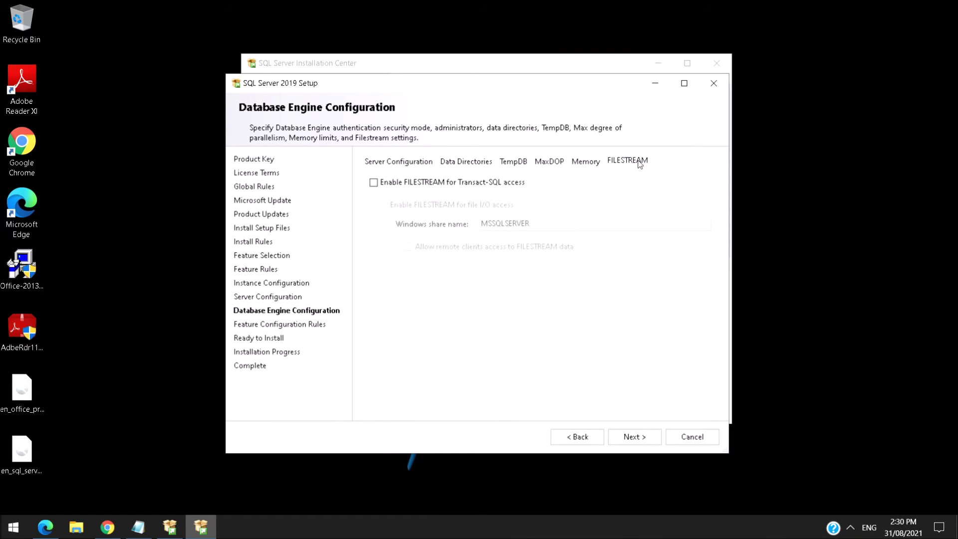
left_click(392, 163)
left_click(619, 439)
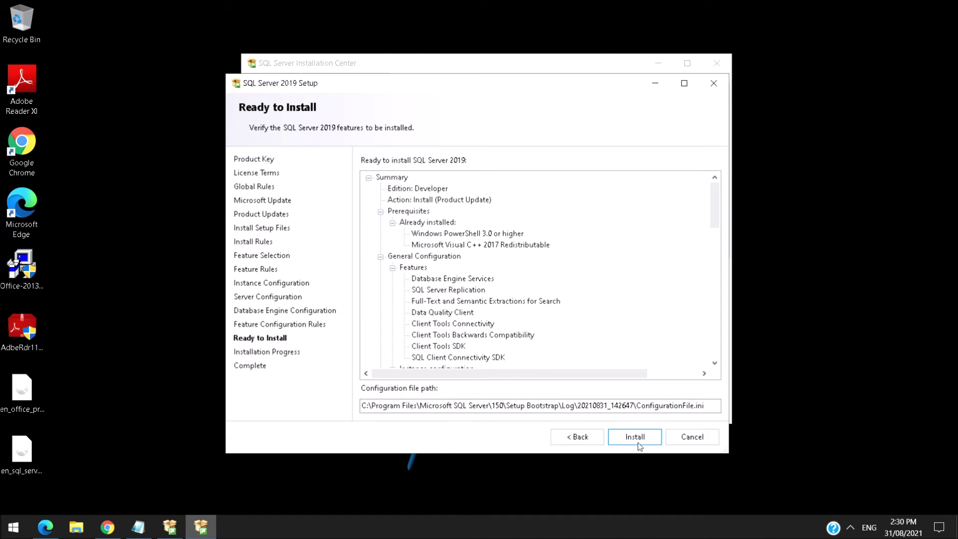
left_click(635, 437)
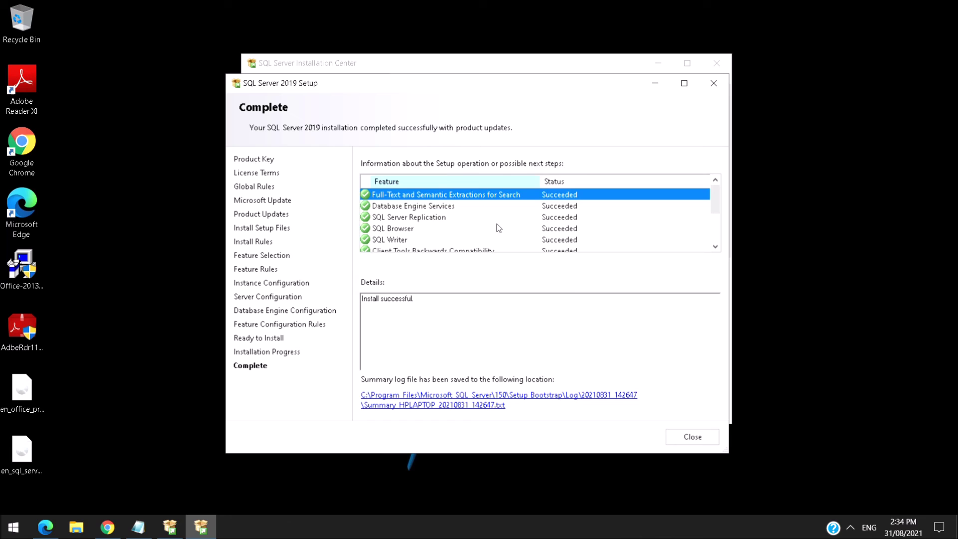
Check the status of every installed feature on the completion page and close the setup wizard.
left_click(715, 246)
left_click(715, 247)
left_click(716, 246)
left_click(715, 247)
left_click(715, 247)
left_click(715, 247)
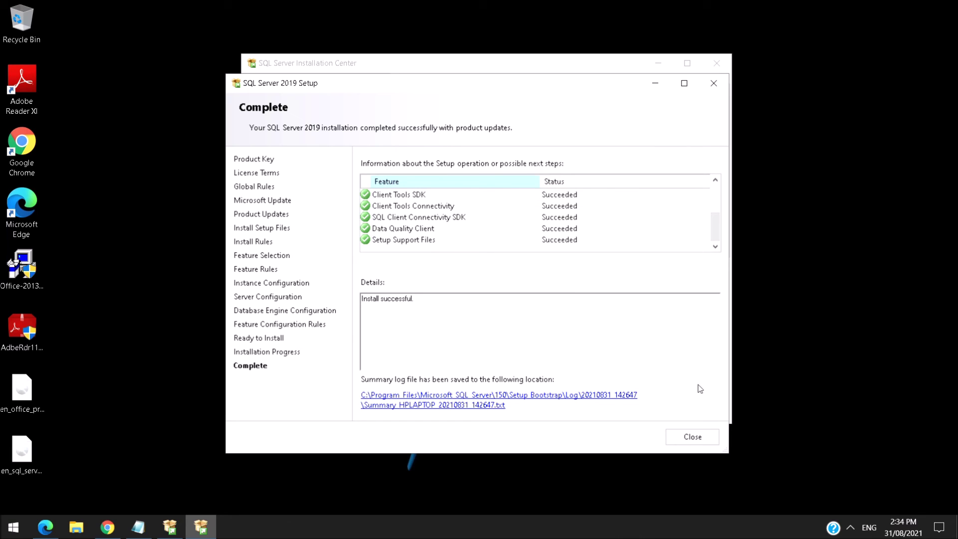
left_click(695, 444)
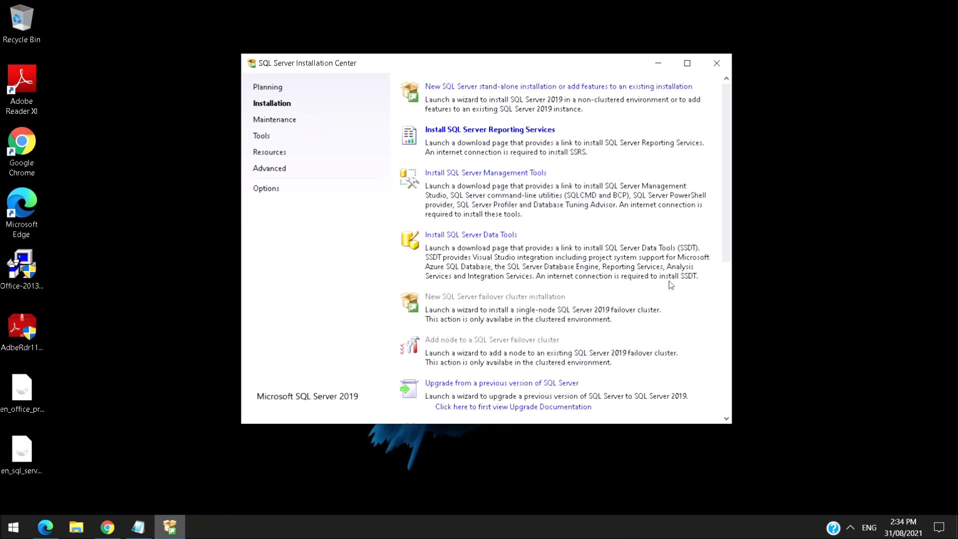
View the SQL Server Management Studio download page linked from the Installation Center and close the browser.
left_click(282, 89)
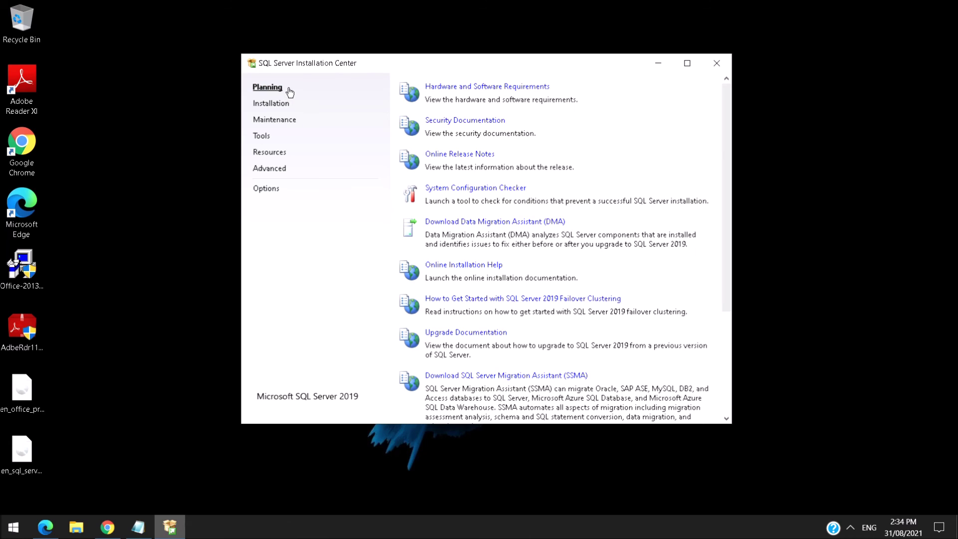
left_click(269, 106)
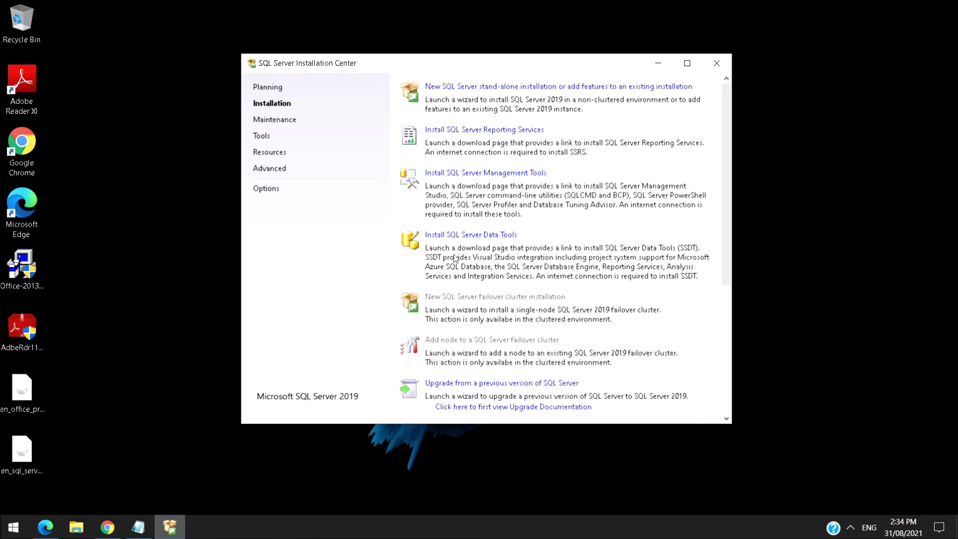
left_click(482, 174)
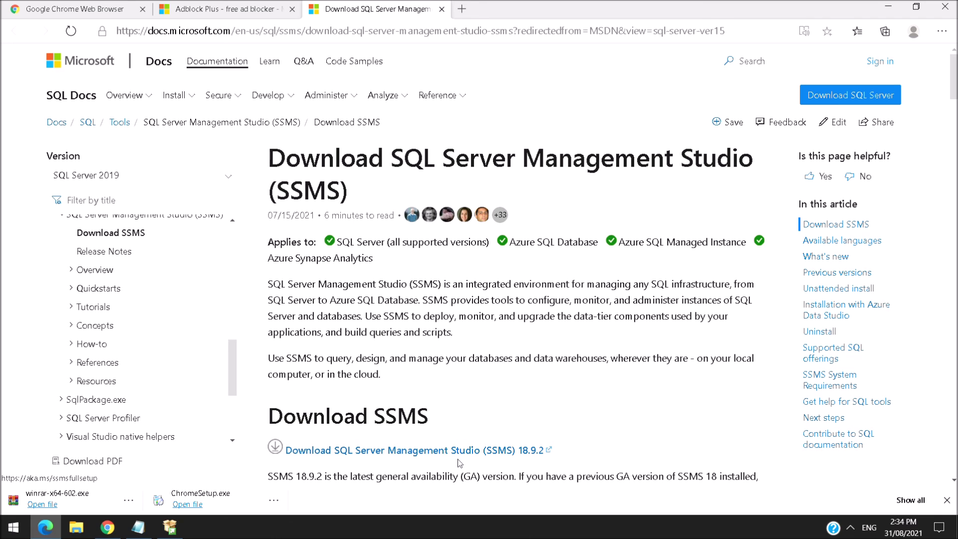
left_click(945, 7)
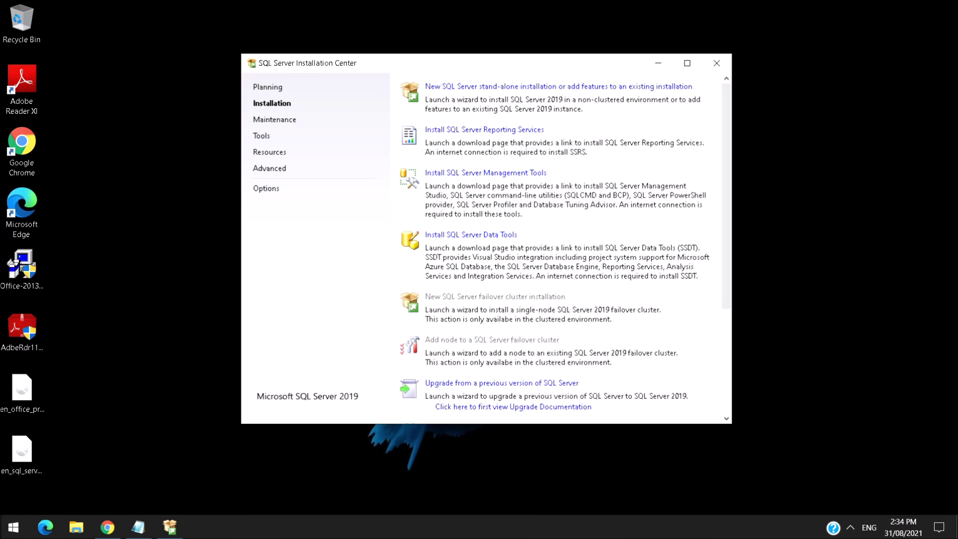
Switch to Notepad and add the line "install the ssms after downloading" to the notes after a blank line.
key("super")
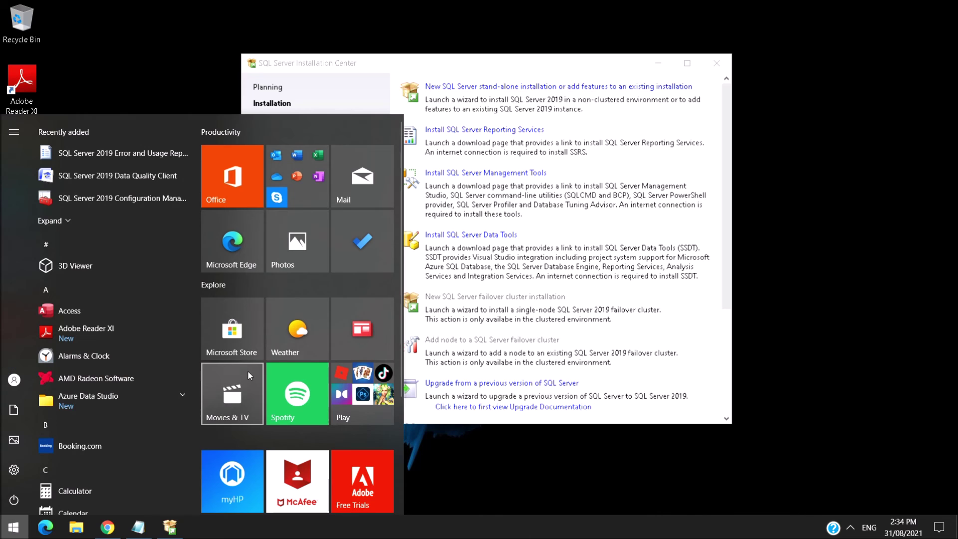
left_click(144, 522)
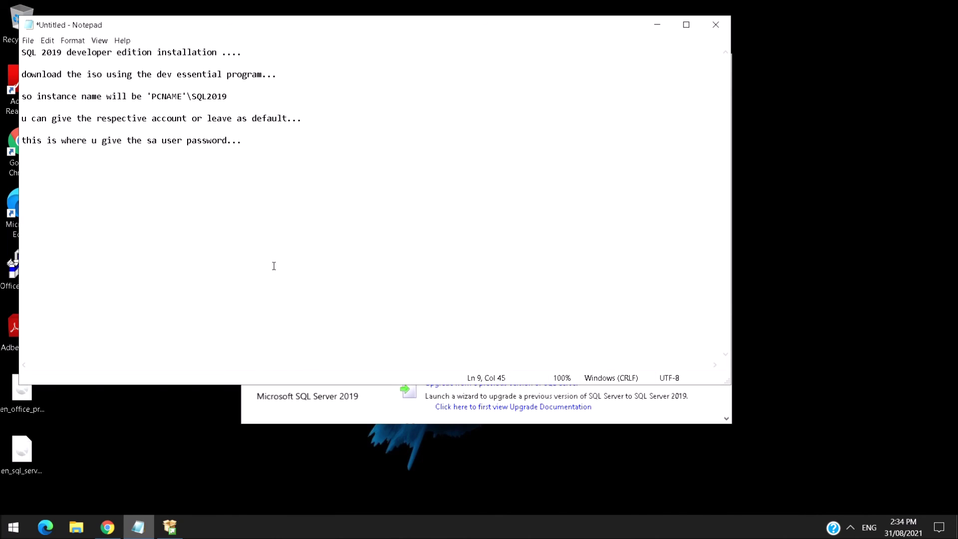
key("Return")
key("Return")
type("install the ssms ")
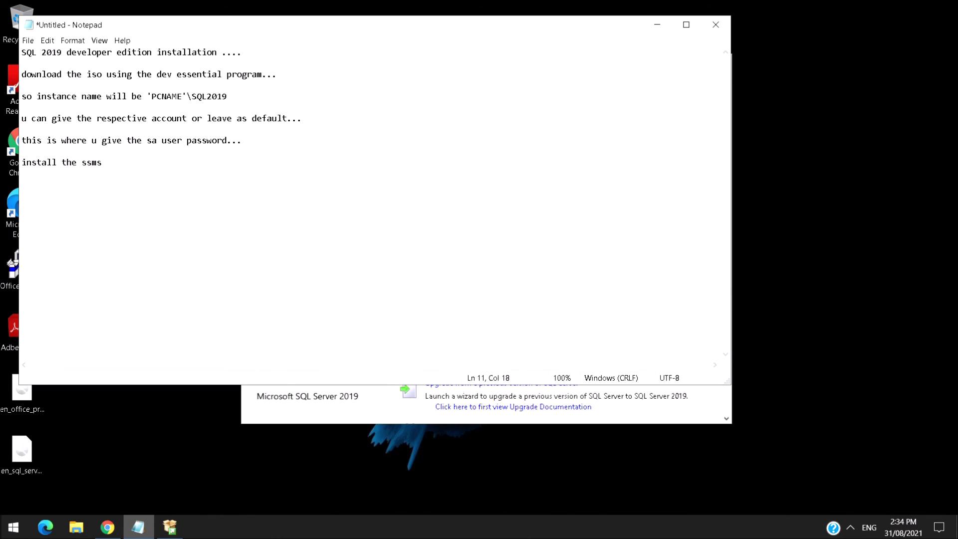
type("after downloading")
Search Windows for "ssms" and launch Microsoft SQL Server Management Studio 18.
key("super")
type("ssm")
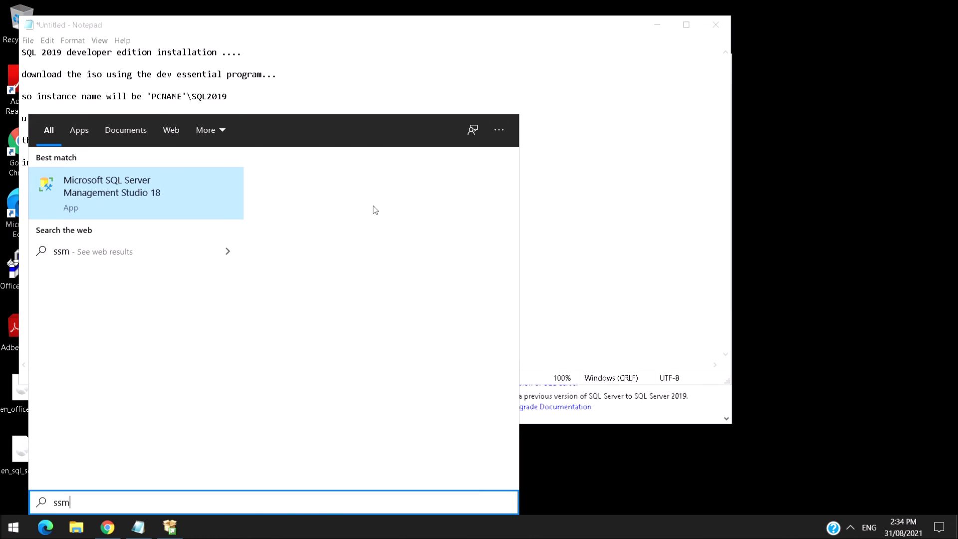
type("s")
key("Return")
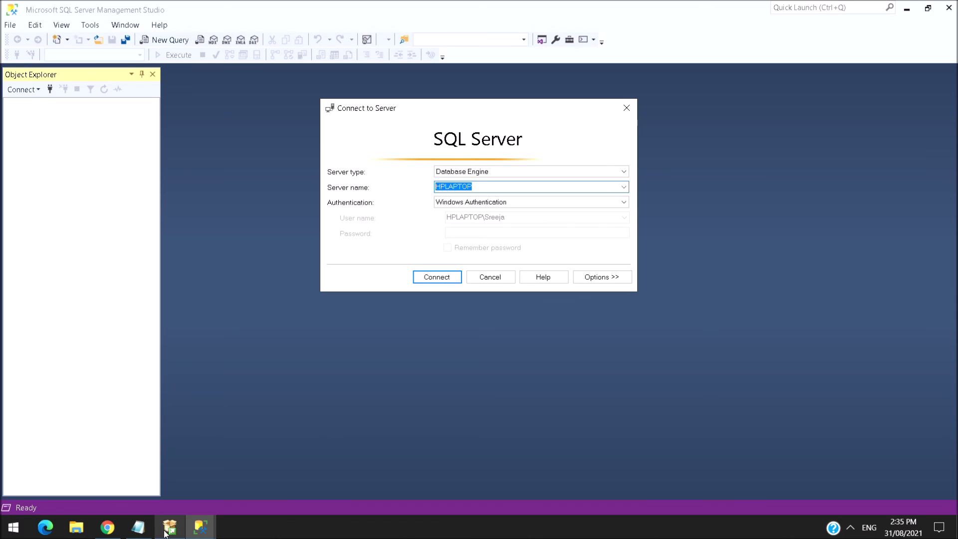
Close the SQL Server Installation Center and connect to the HPLAPTOP database engine with Windows Authentication.
left_click(166, 532)
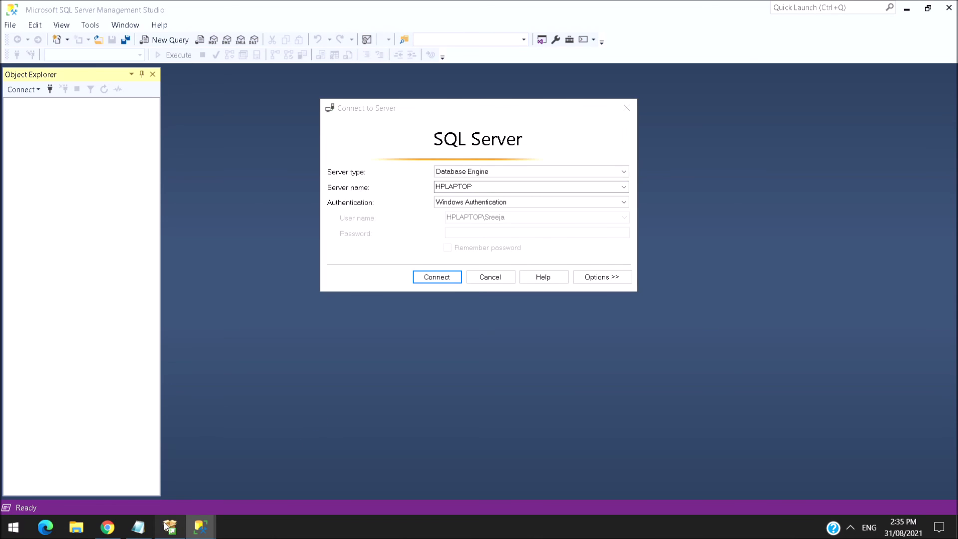
left_click(721, 70)
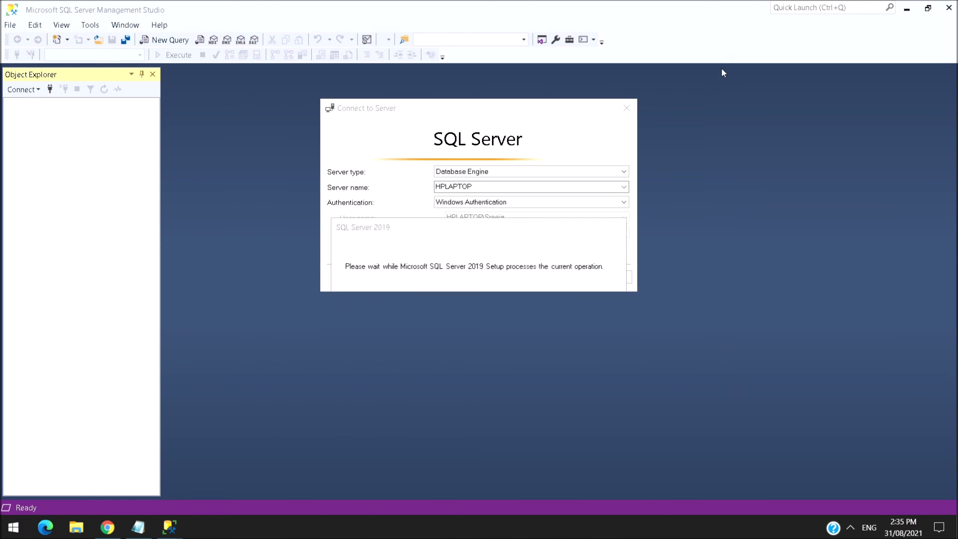
left_click(624, 187)
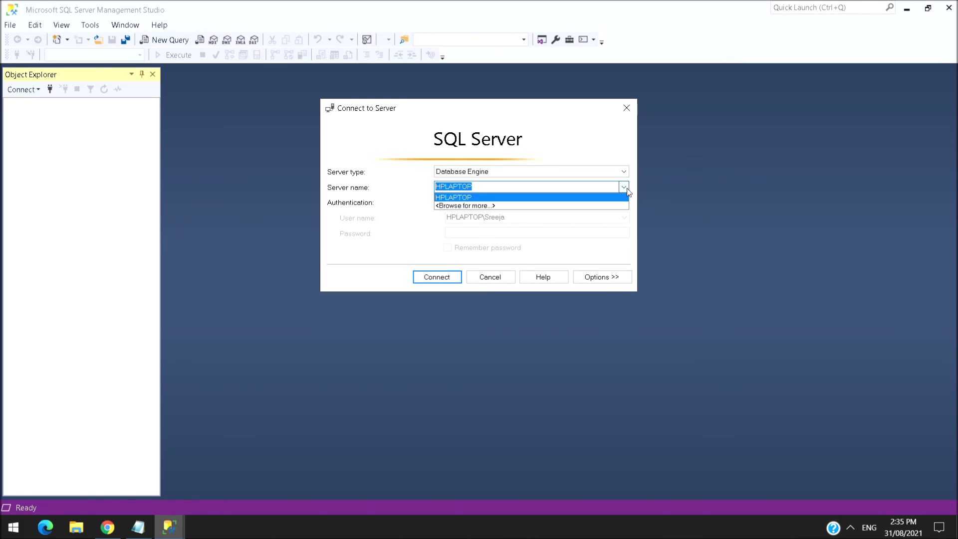
left_click(618, 194)
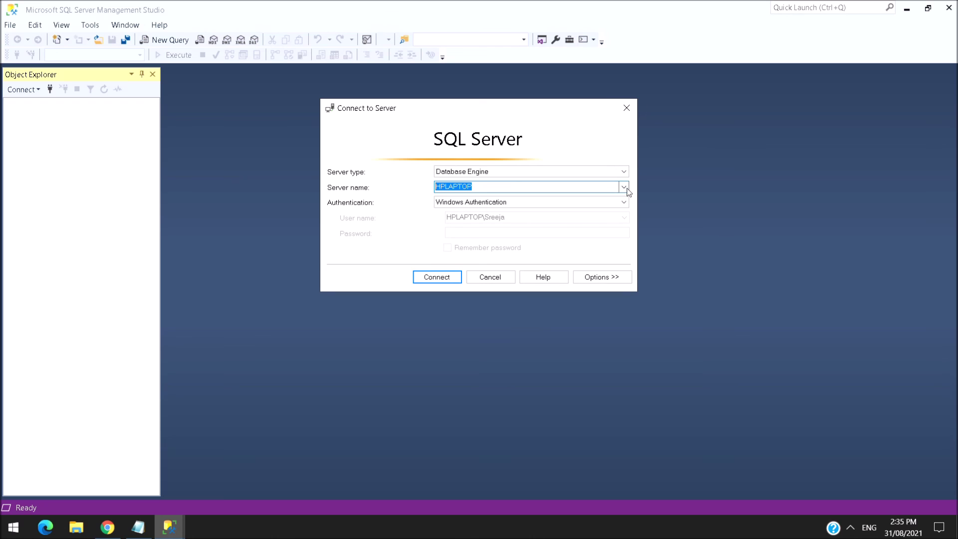
left_click(441, 276)
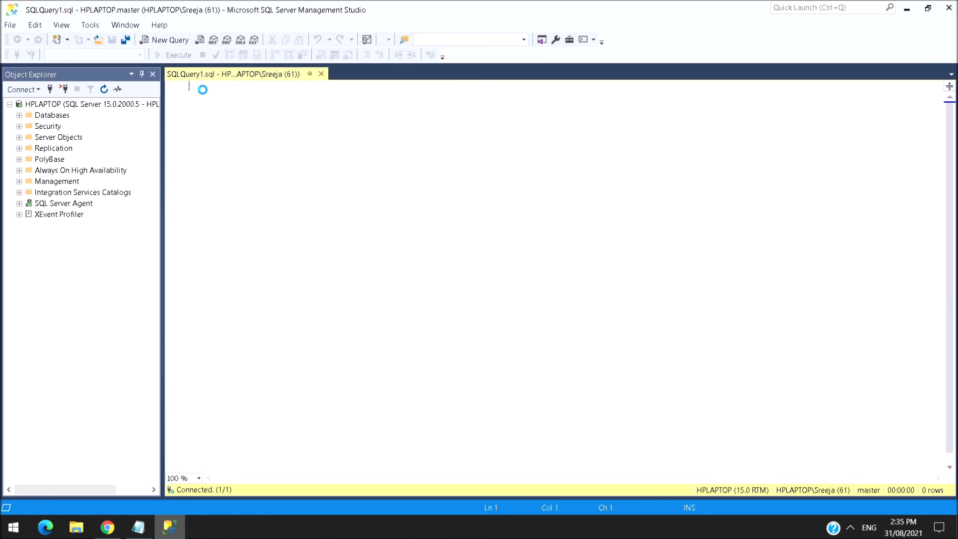
type("sele")
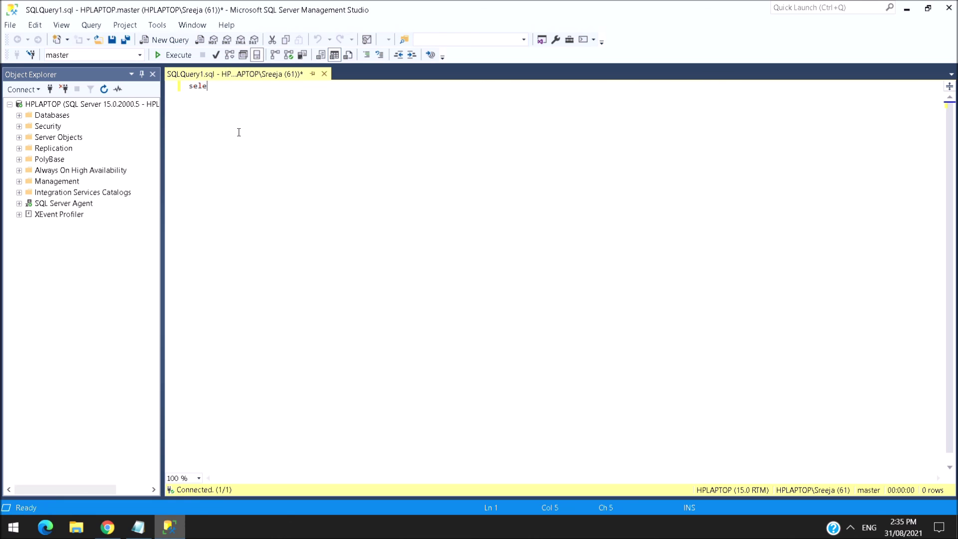
type("ct @@s")
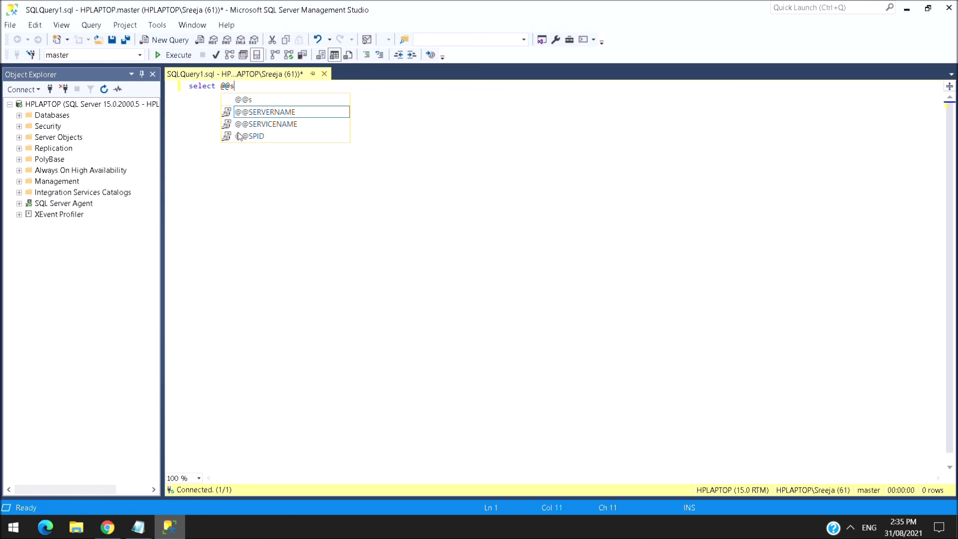
type("erv")
key("Tab")
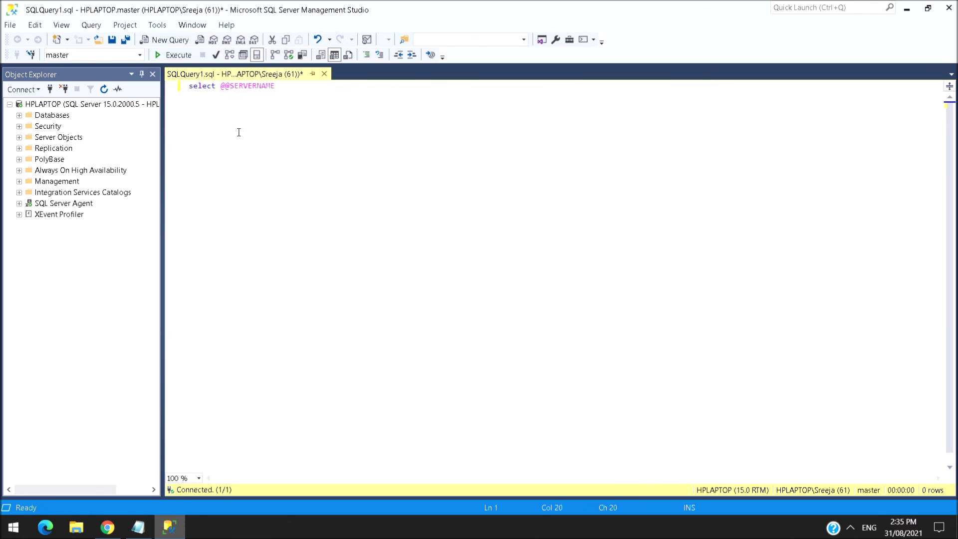
left_click(188, 54)
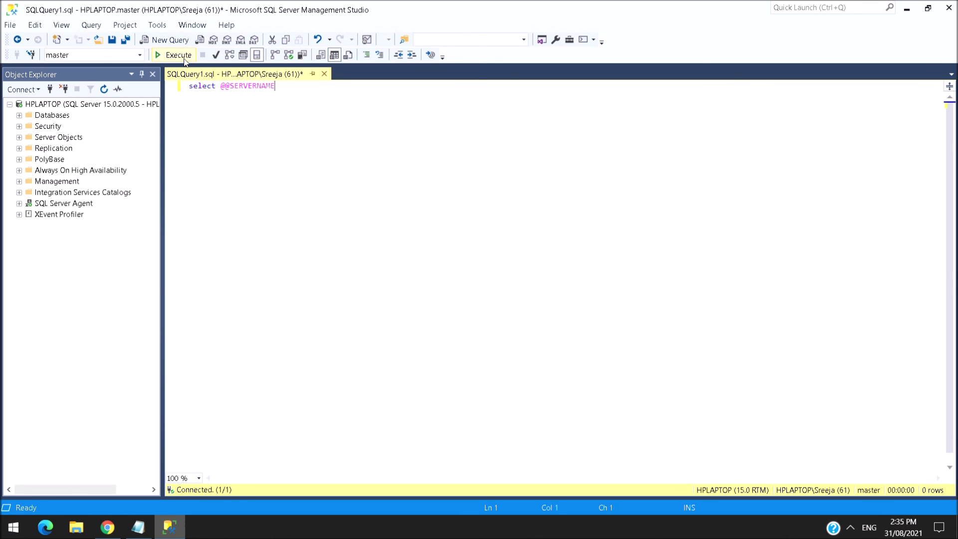
double_click(265, 86)
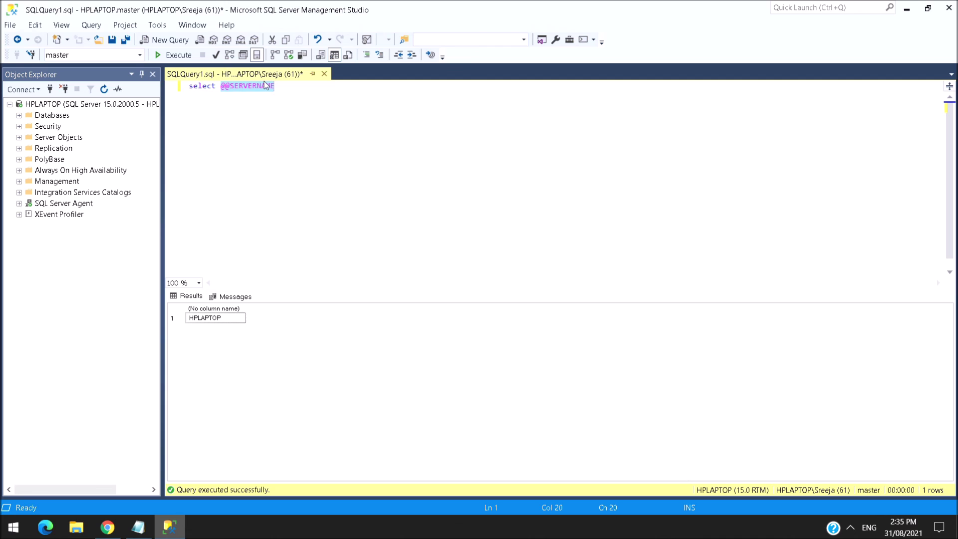
type("@@s")
type("verversion")
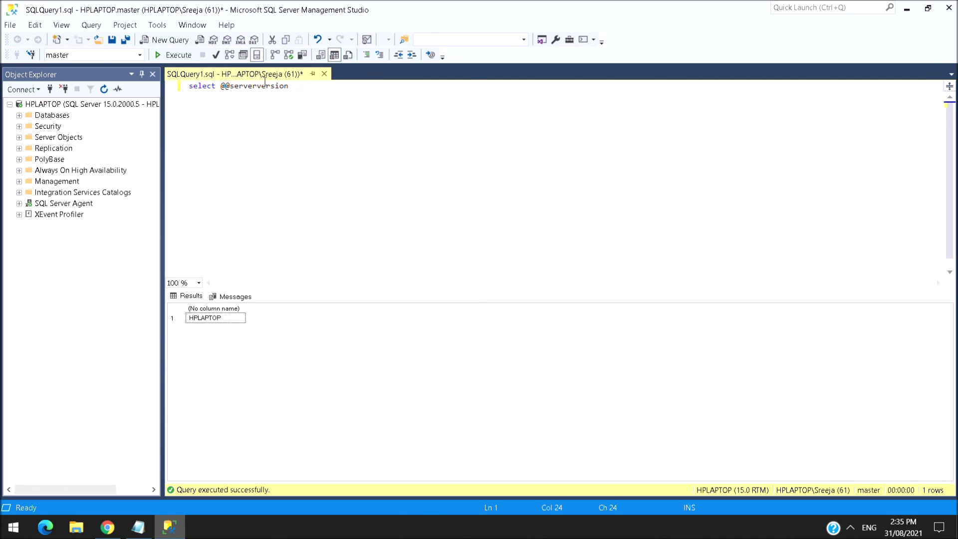
left_click(179, 57)
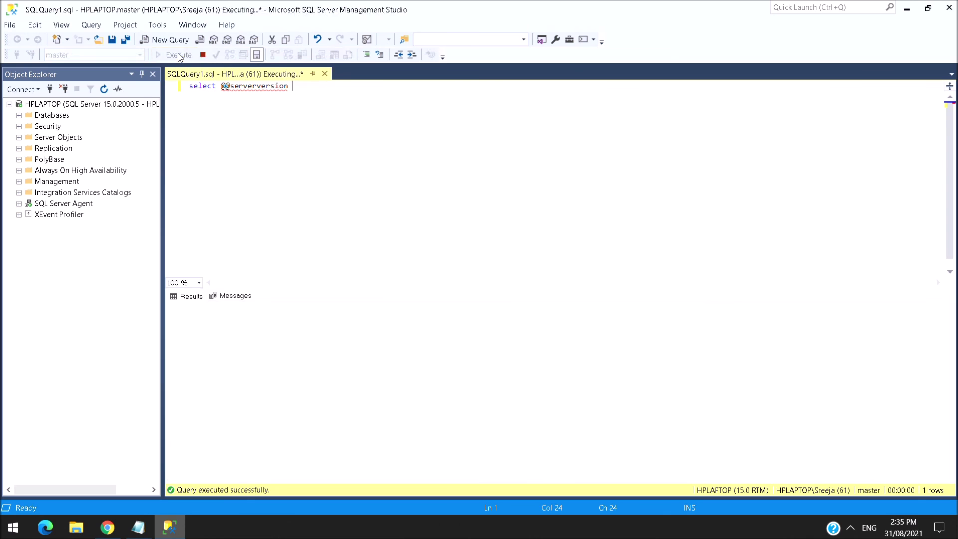
mouse_move(257, 88)
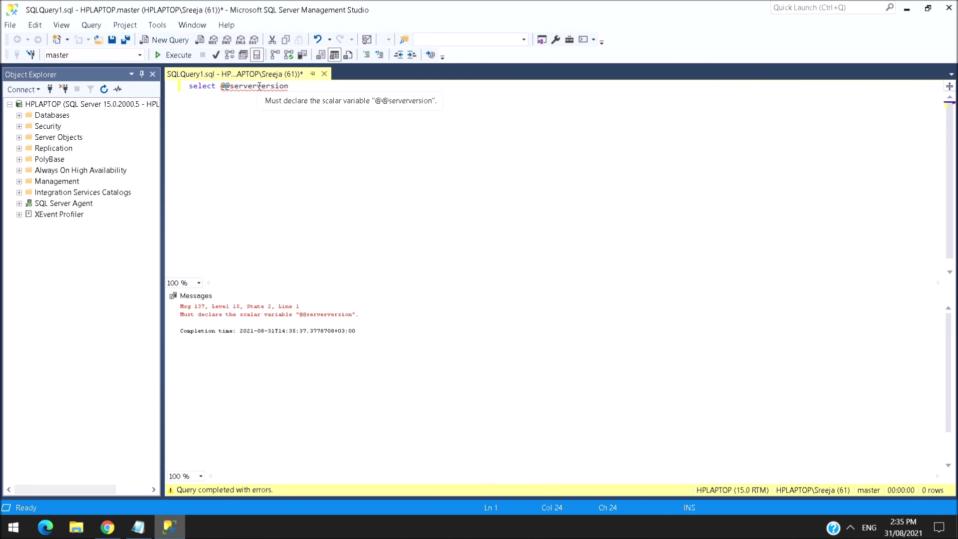
left_click(258, 85)
key("BackSpace")
key("BackSpace")
key("BackSpace")
key("BackSpace")
key("BackSpace")
key("BackSpace")
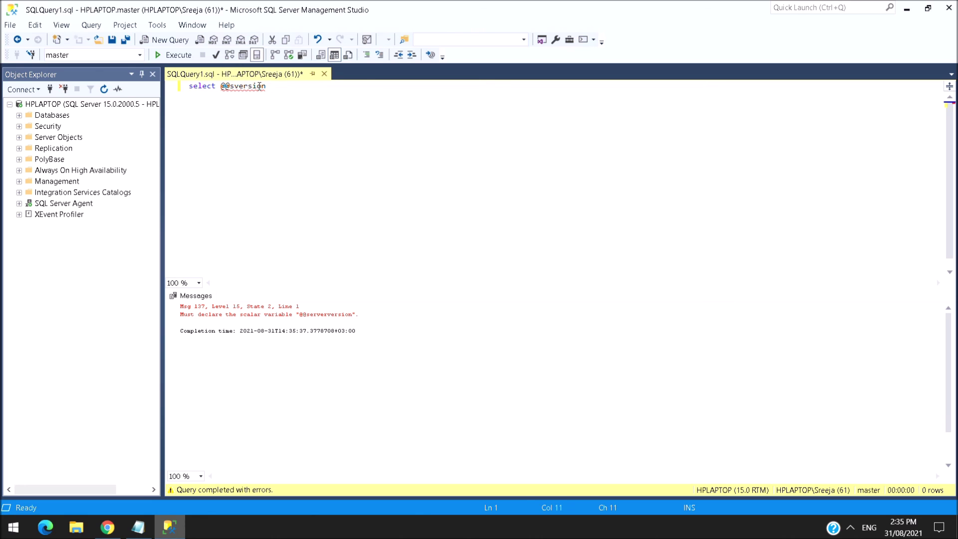
left_click(170, 56)
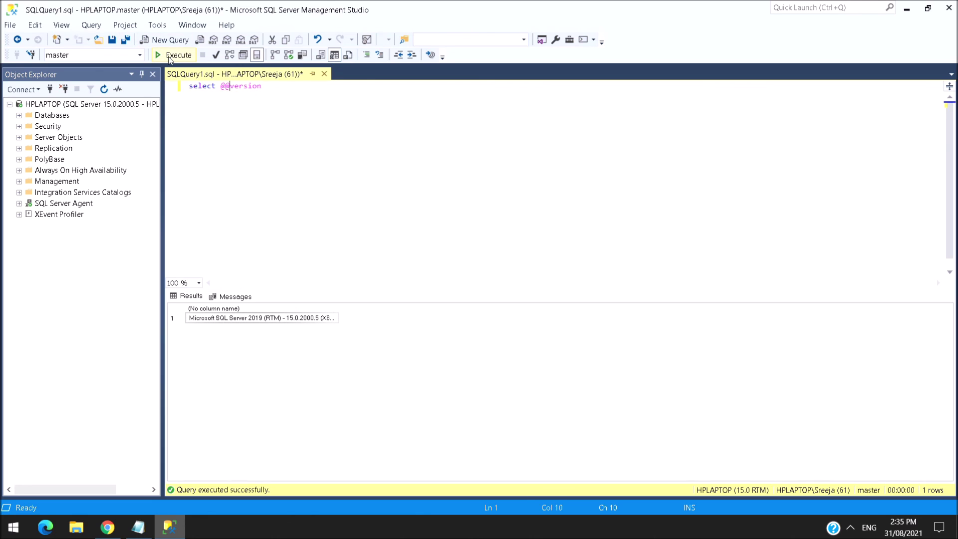
double_click(338, 310)
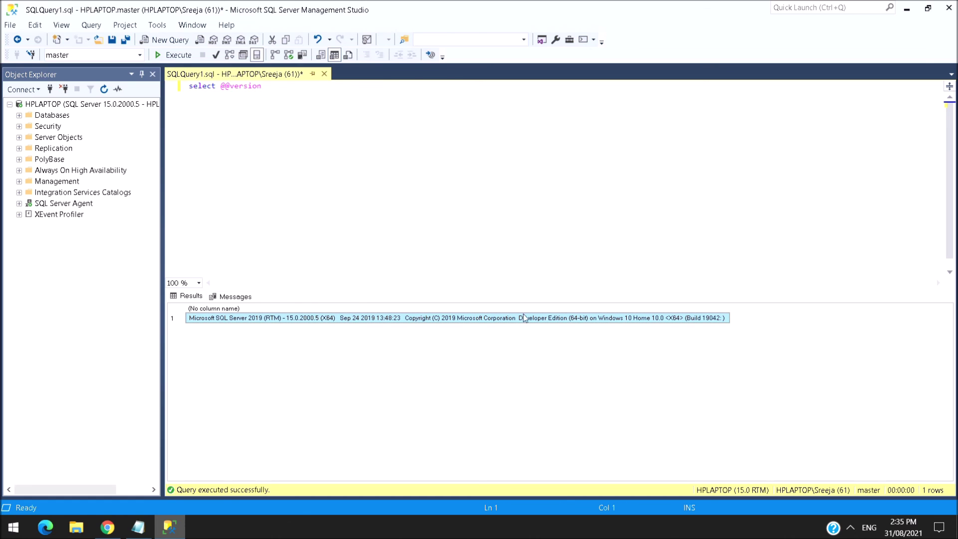
left_click(850, 527)
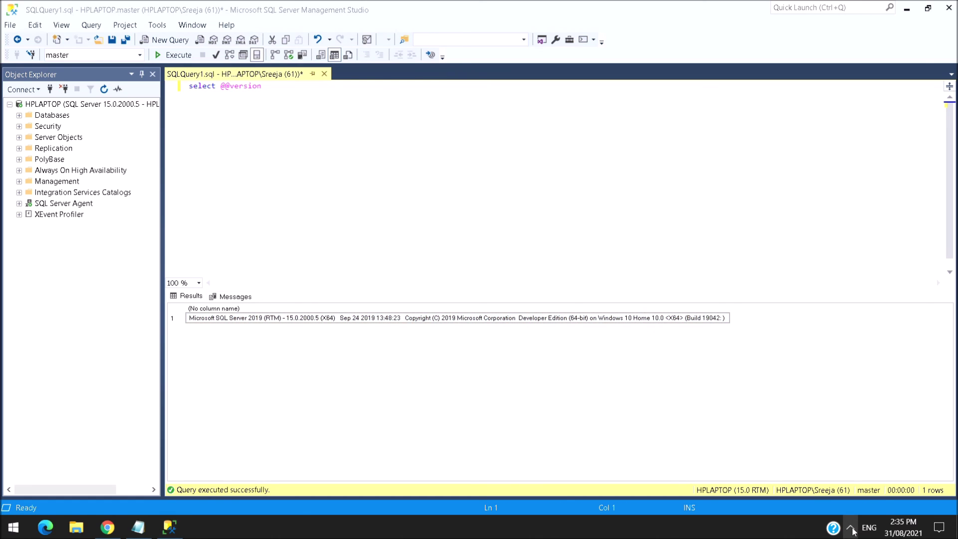
right_click(871, 508)
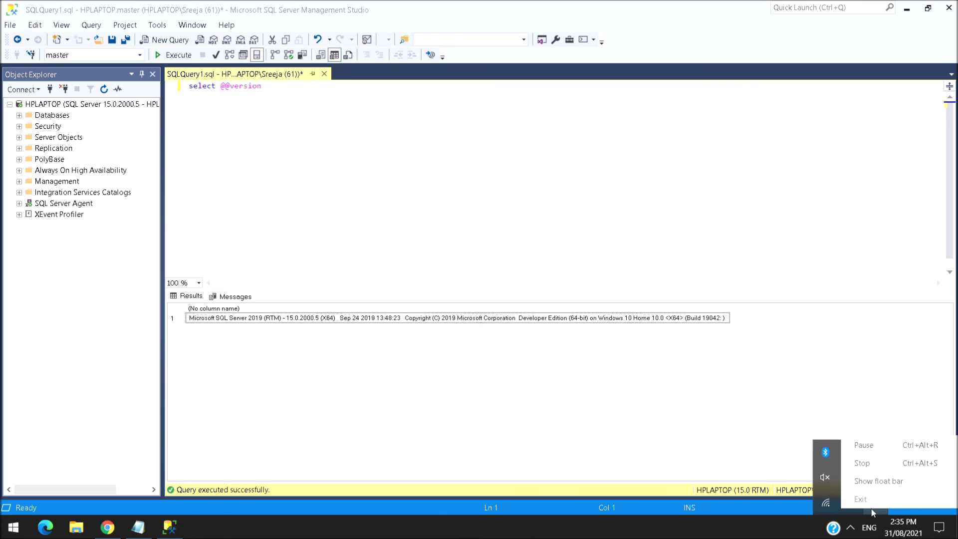